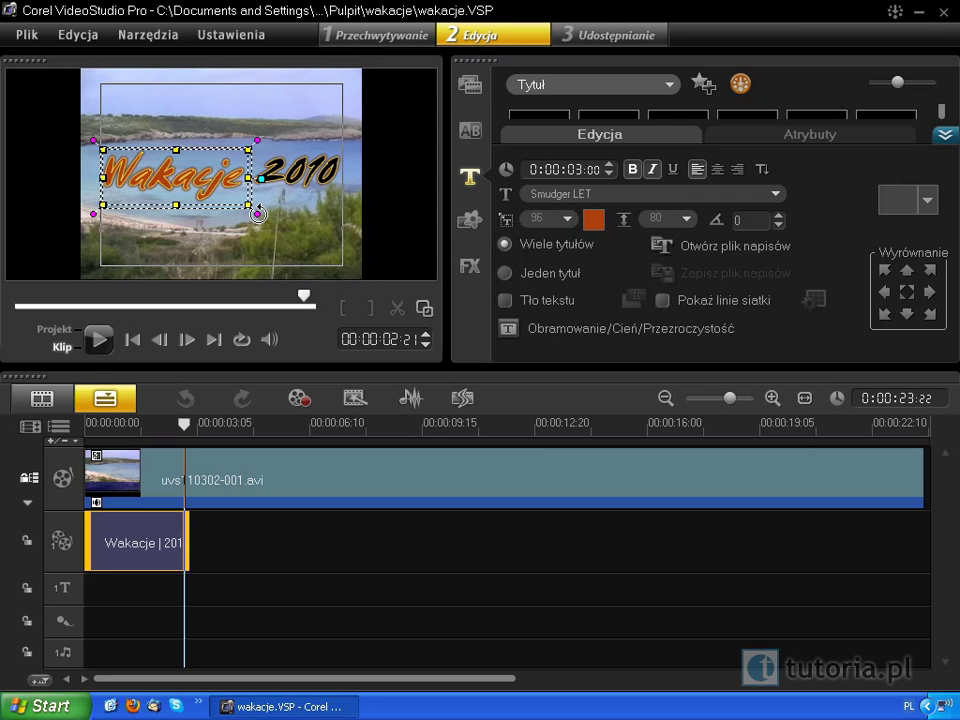
Rotate the "Wakacje" title freehand to about 39 degrees, and reset its rotation angle to 0
drag(258, 213, 265, 163)
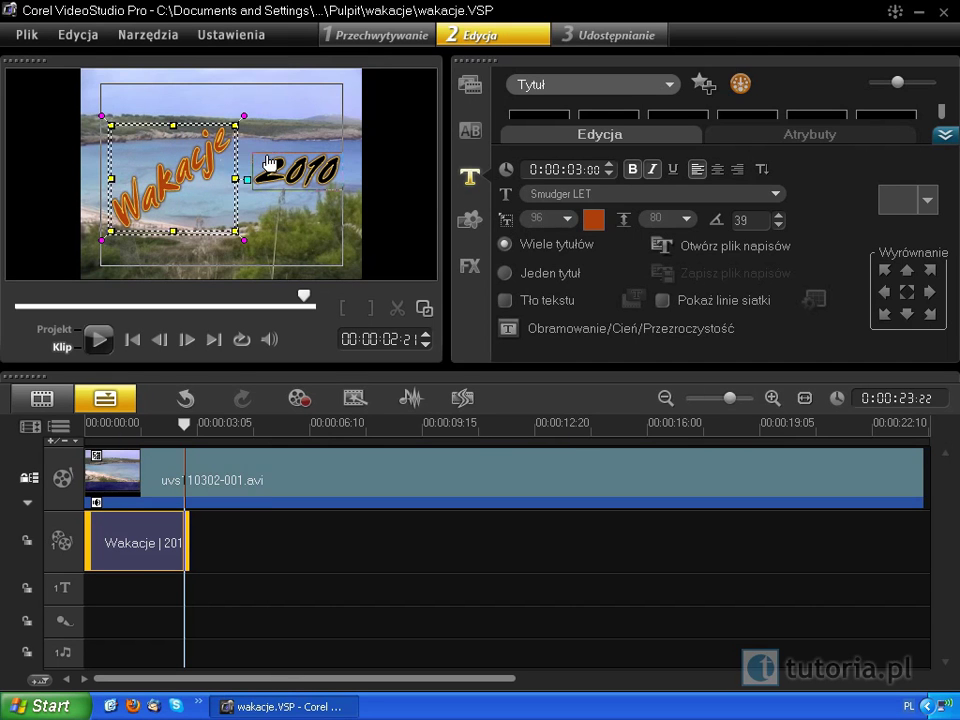
double_click(752, 220)
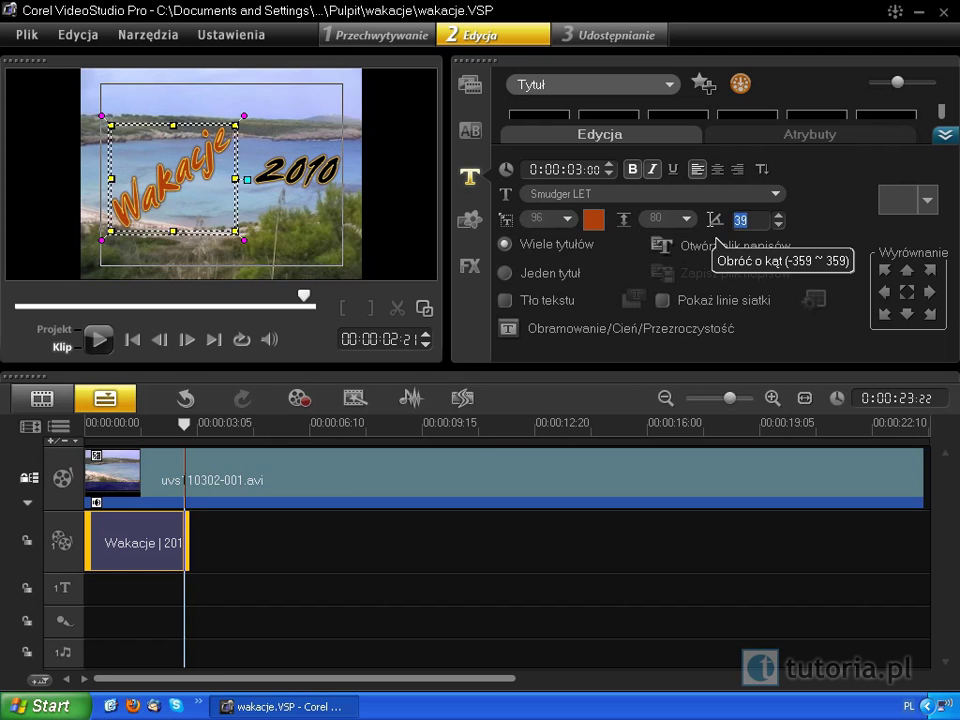
text(0)
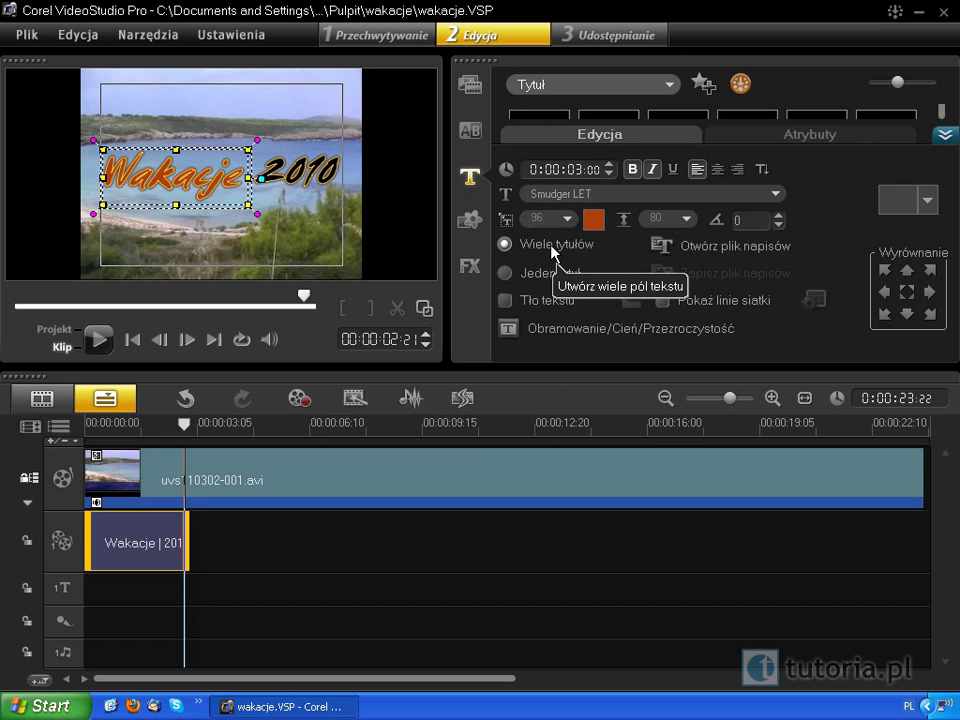
Add a separate title reading "abc" below "2010" in the preview and move it inside the safe-area frame
click(285, 224)
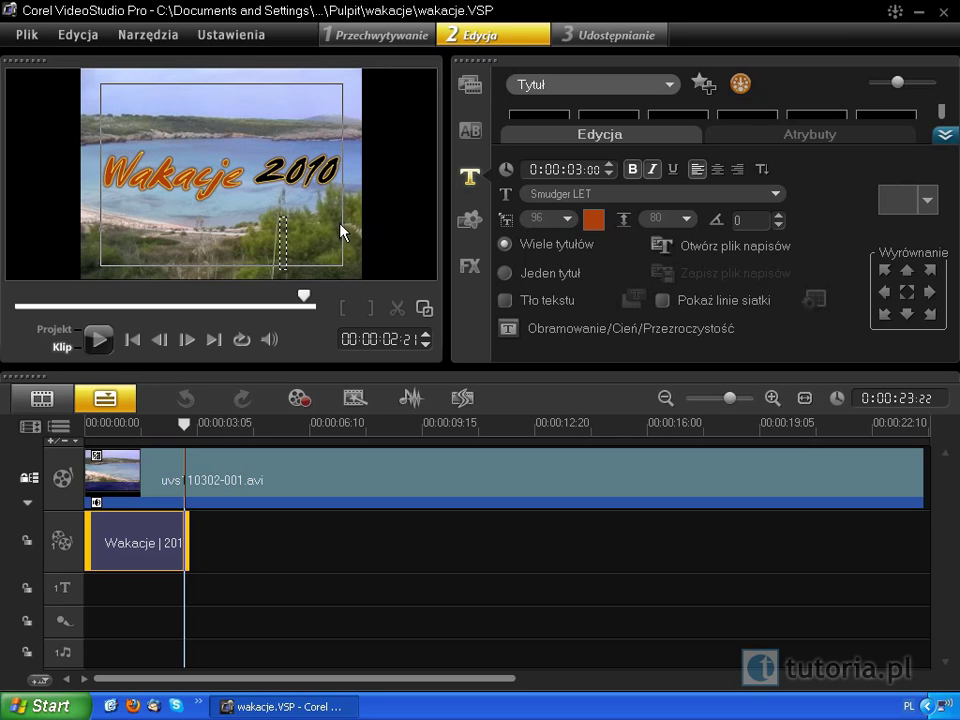
text(abc)
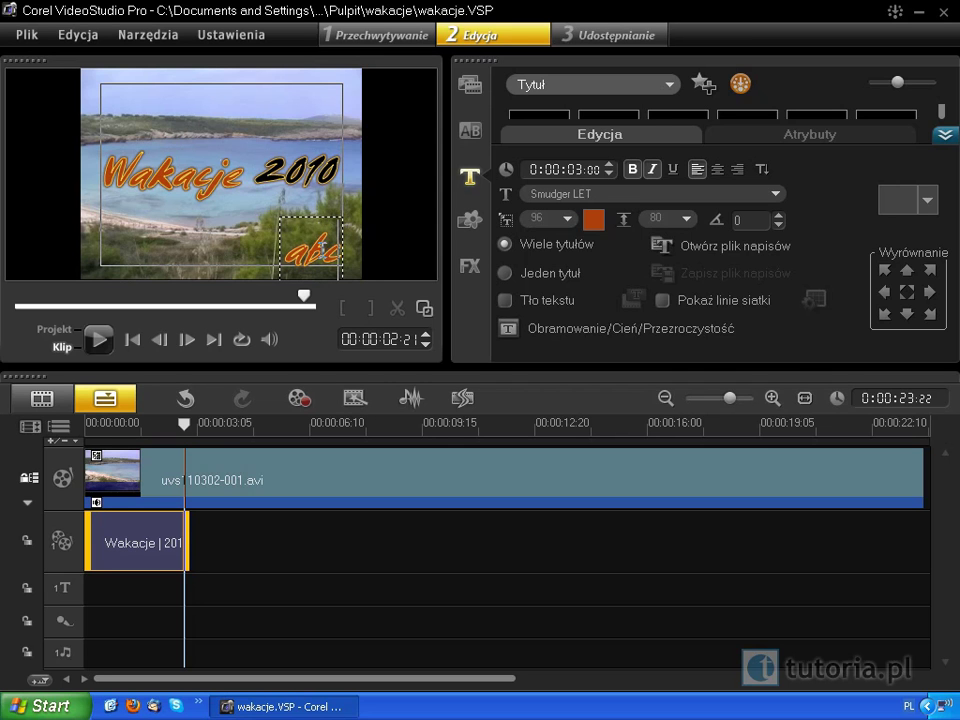
click(318, 255)
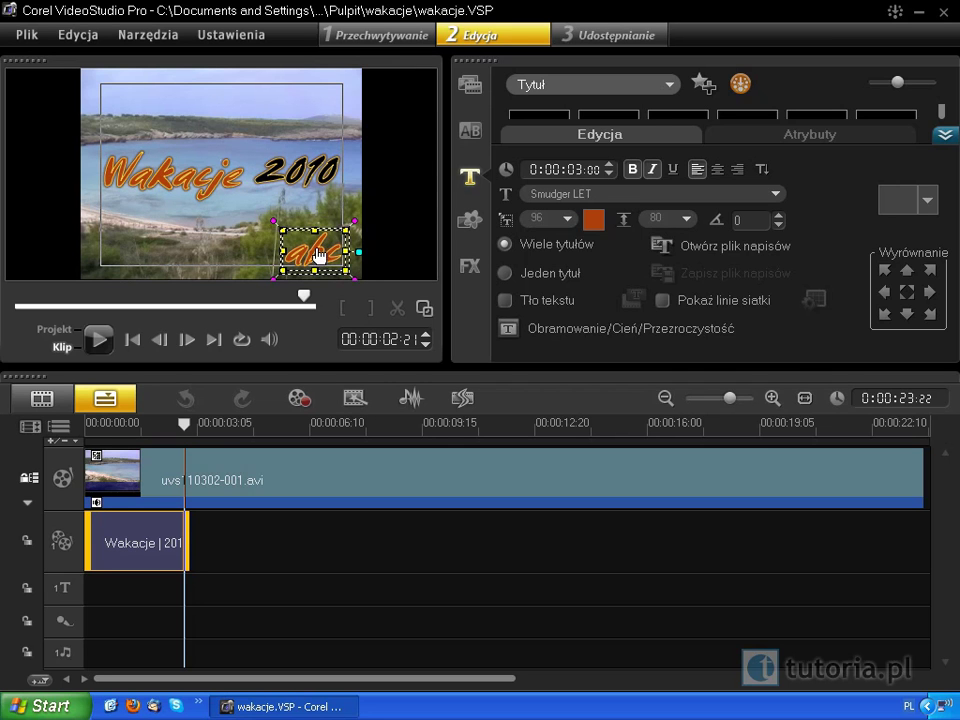
drag(318, 255, 283, 240)
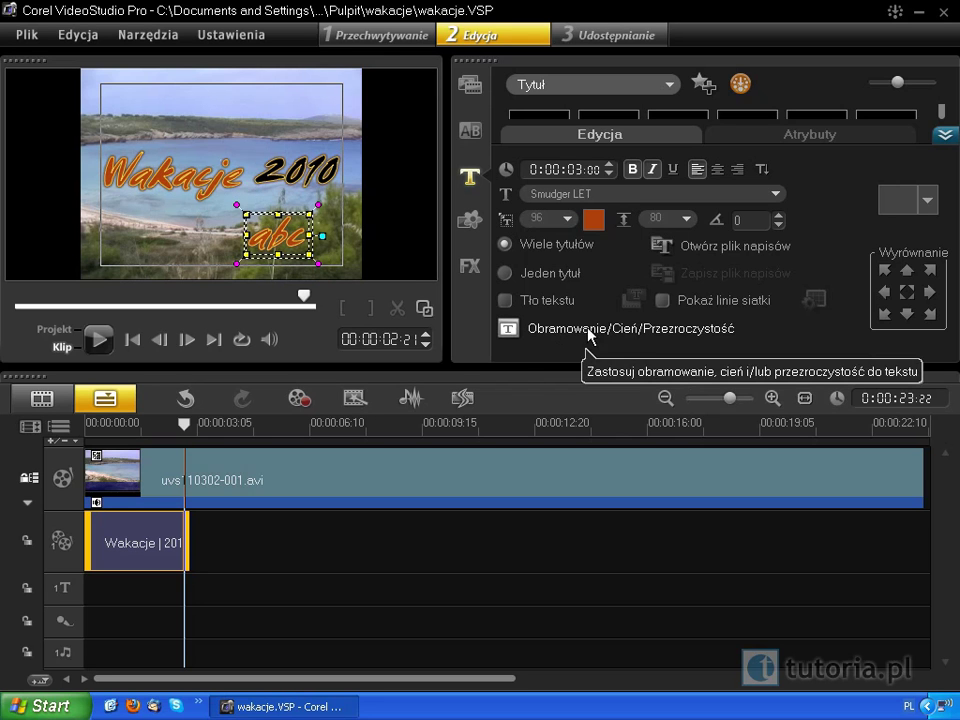
Open the border, shadow and transparency settings of the "abc" title and try the transparent text option
click(660, 330)
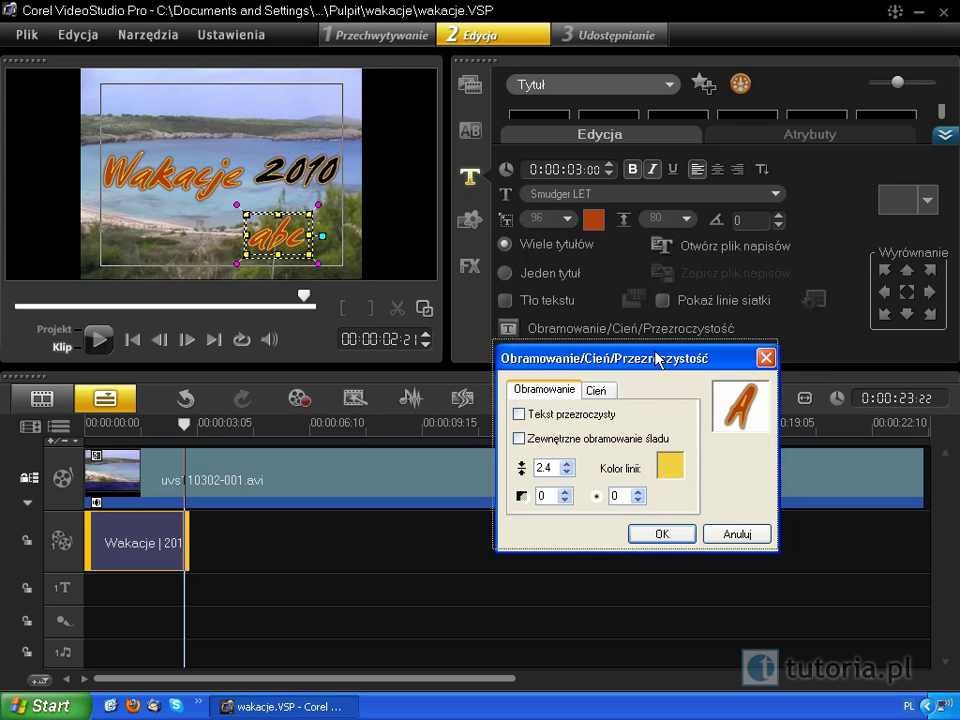
drag(657, 360, 609, 268)
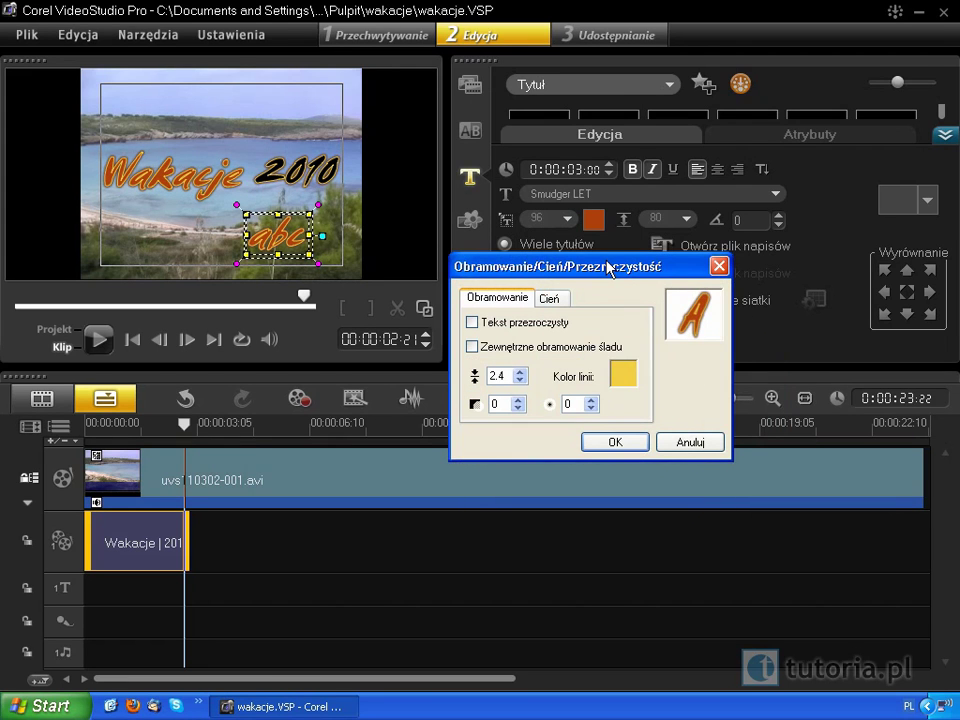
click(496, 327)
click(498, 332)
click(500, 330)
Try an extruded shadow on the "abc" title with X and Y offsets of 11.0
click(549, 298)
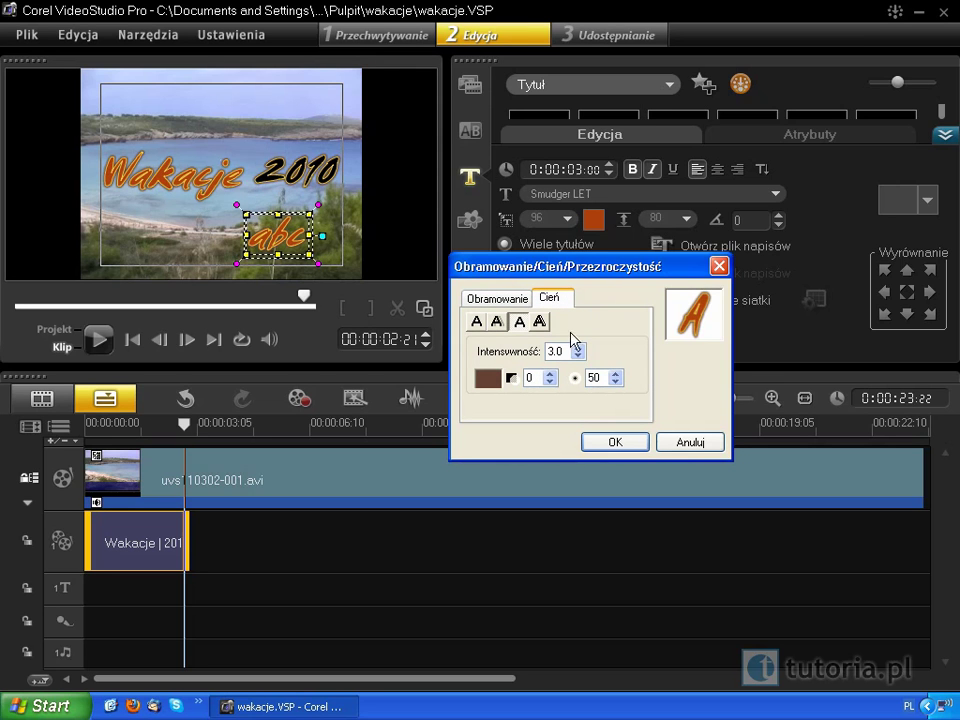
click(540, 321)
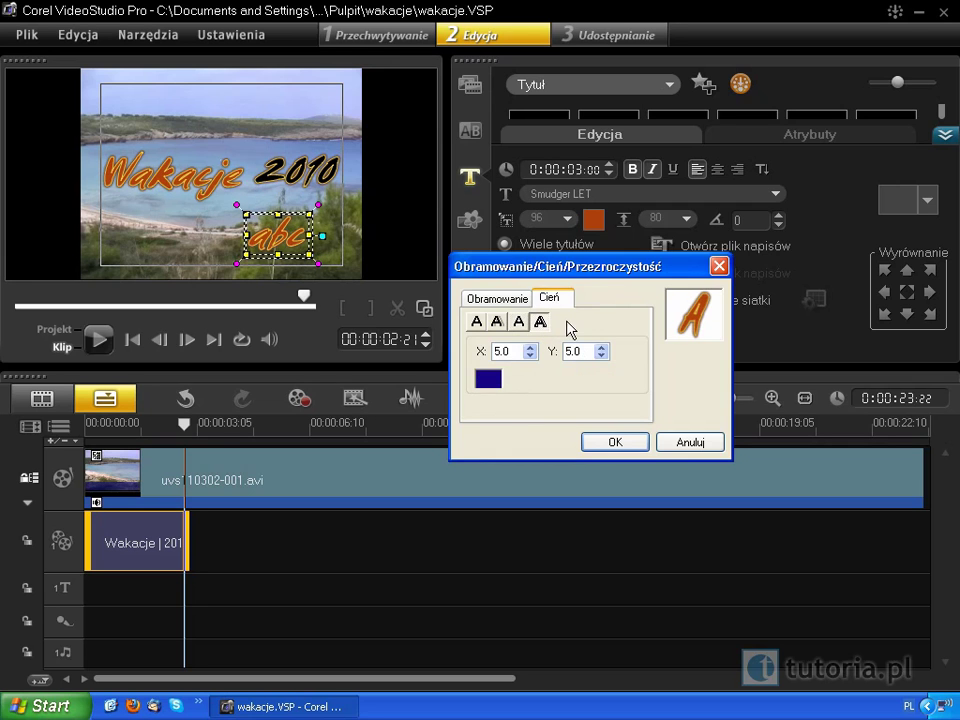
click(530, 347)
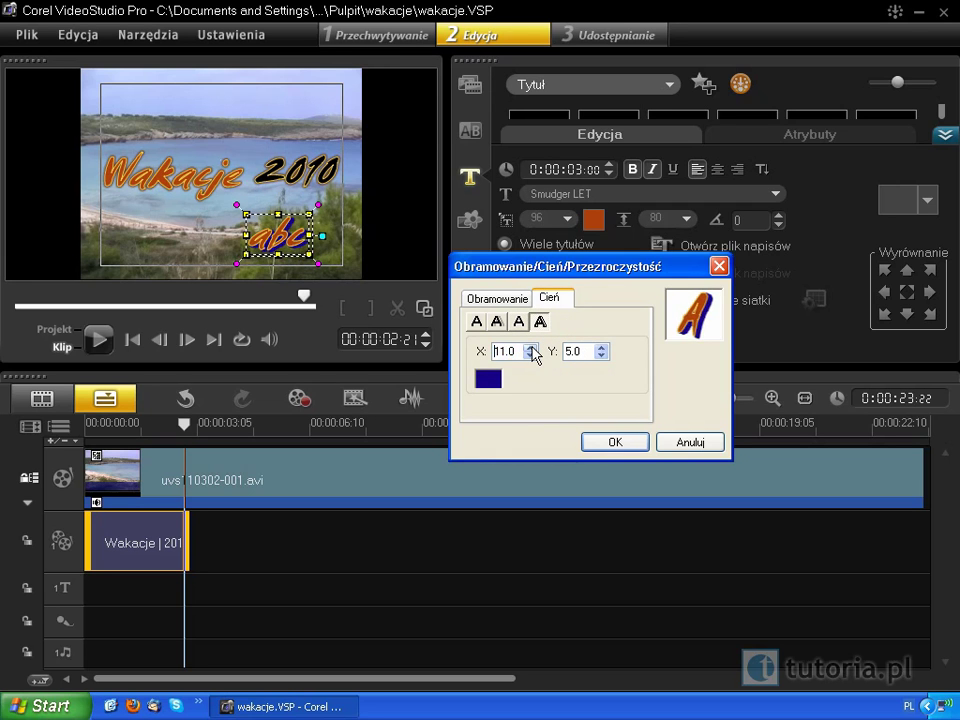
click(601, 347)
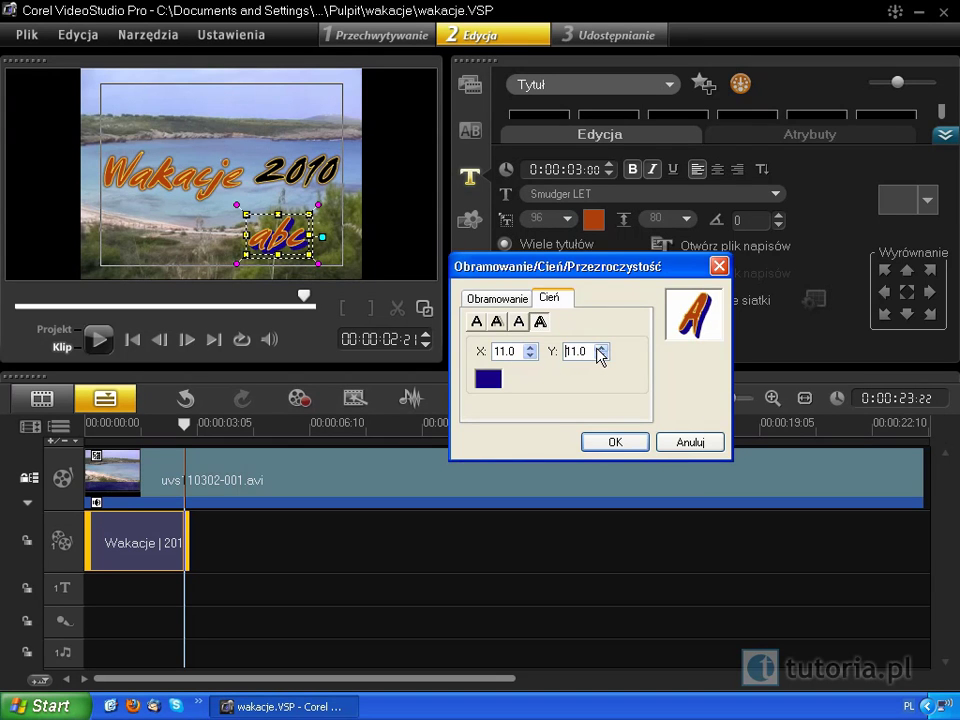
Try a glow shadow of intensity 9.0 on the "abc" title, and apply the drop shadow type instead
click(519, 322)
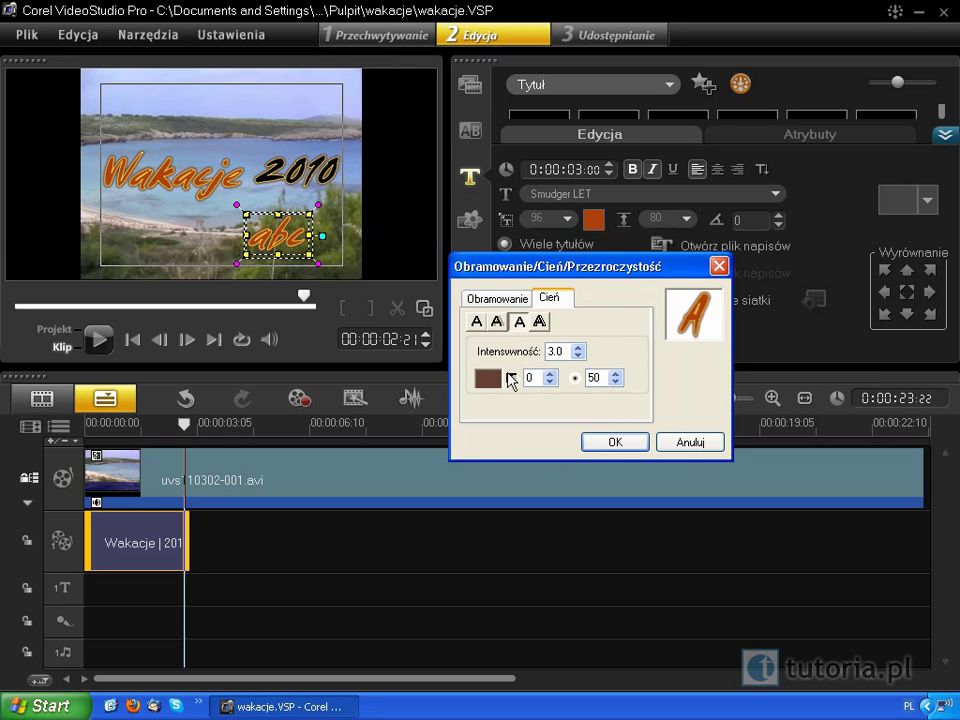
click(578, 349)
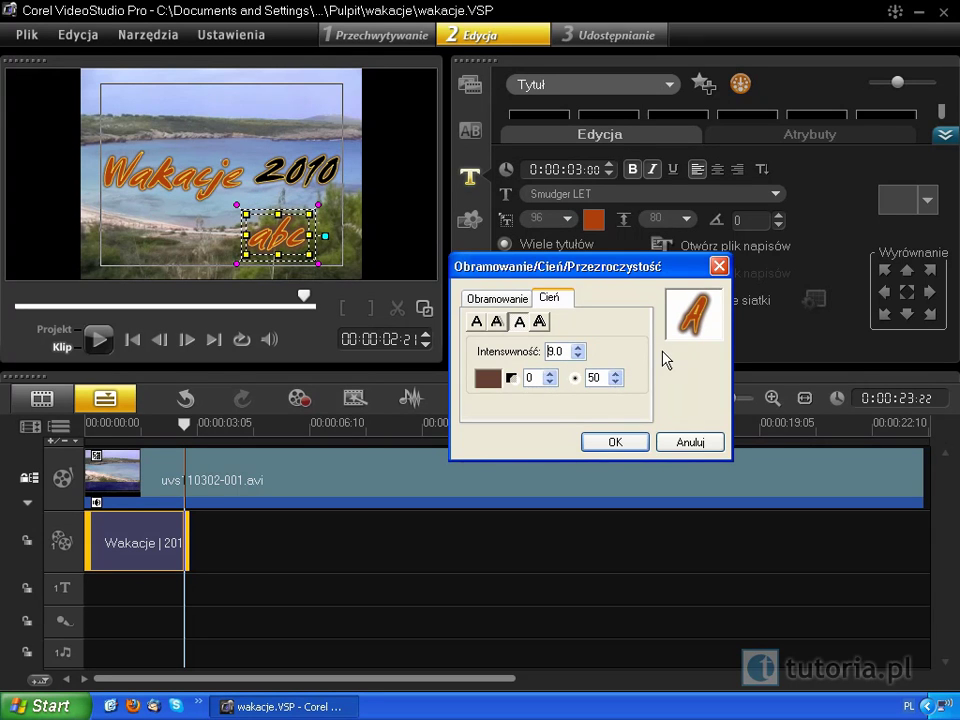
click(496, 324)
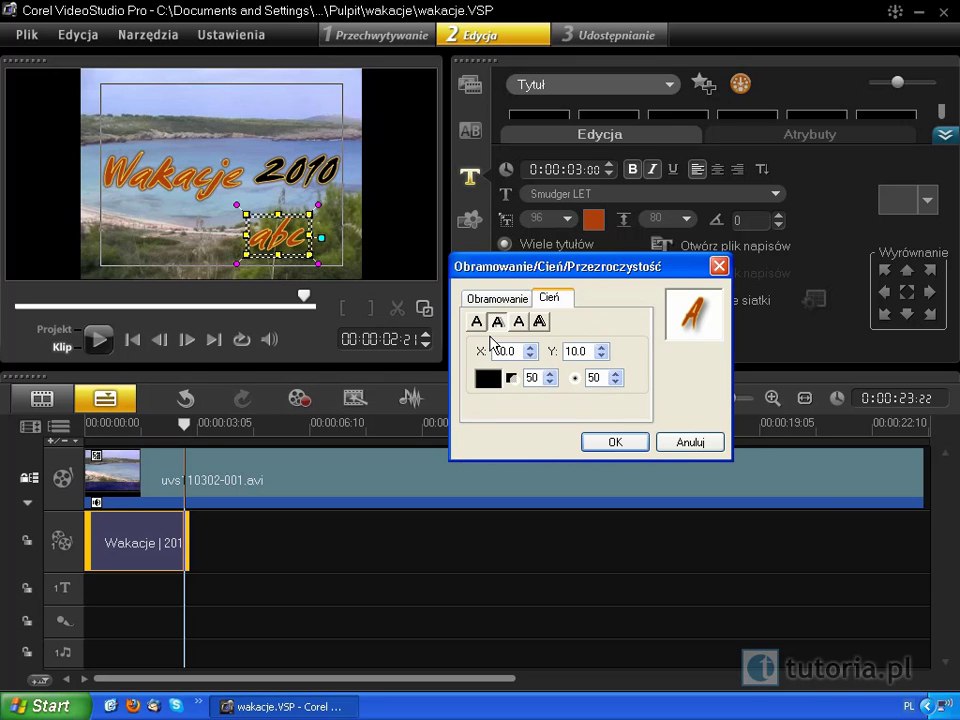
click(615, 441)
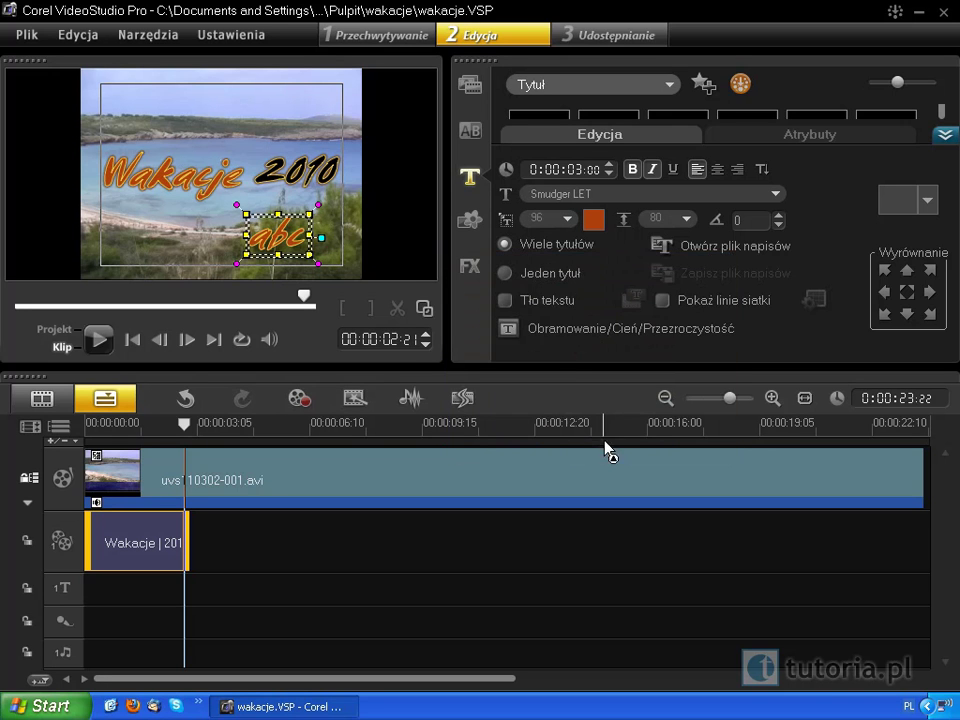
Enable a text background for the "abc" title, try the solid background bar and return to the fit-to-text type
click(546, 306)
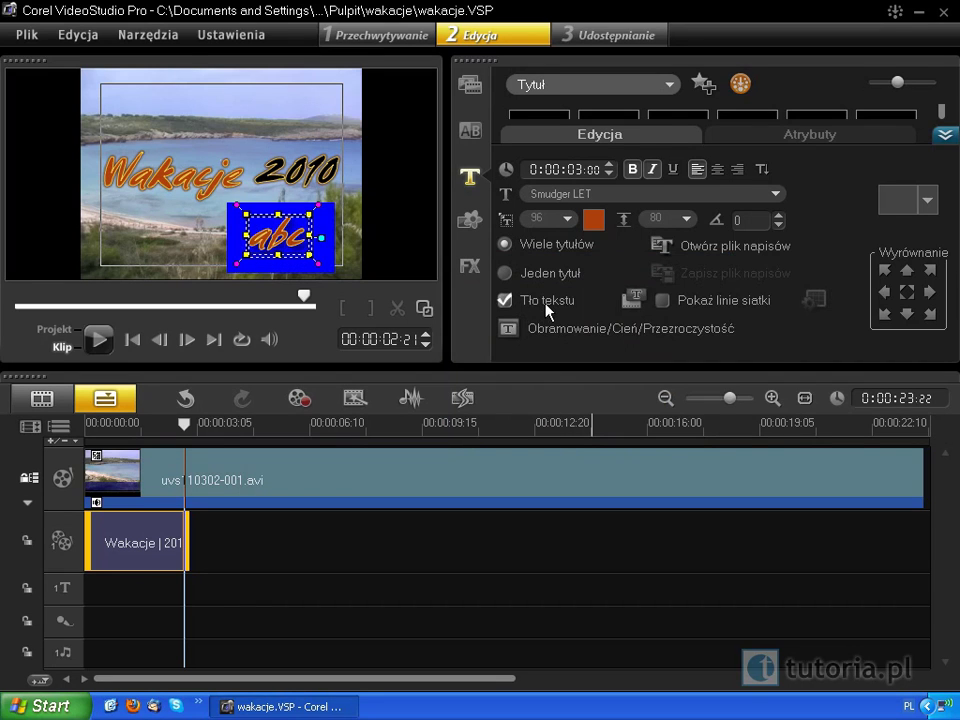
click(633, 300)
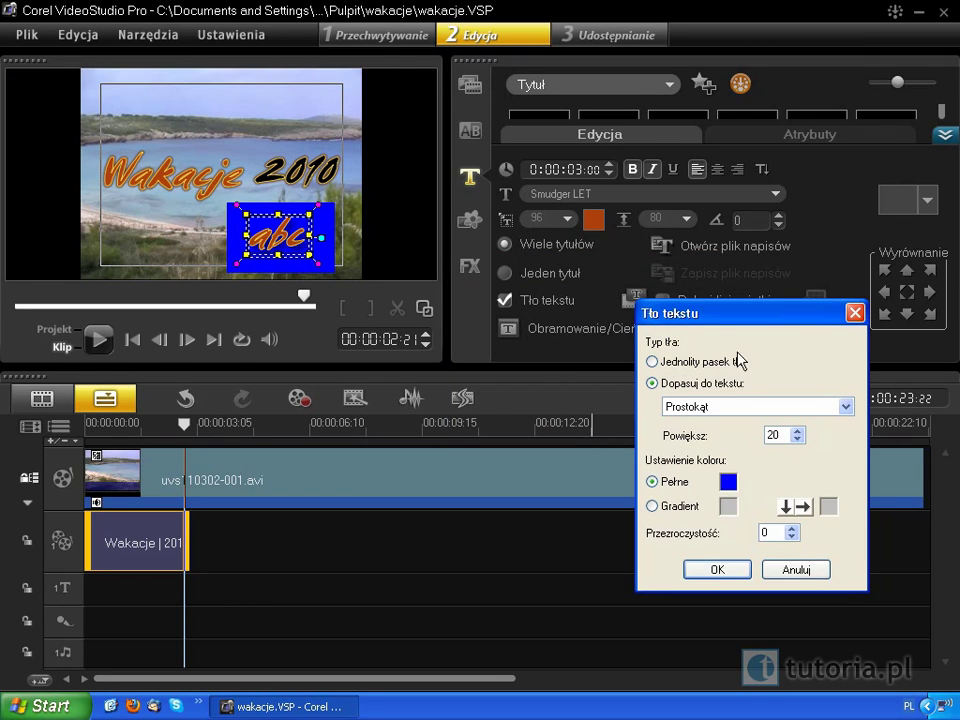
click(683, 364)
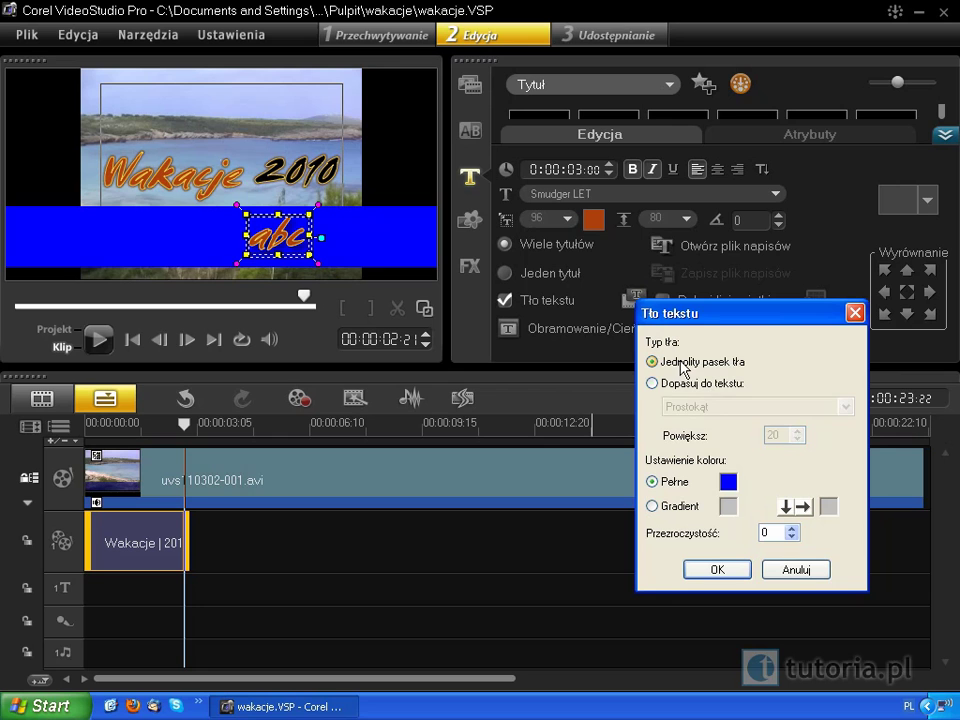
click(664, 383)
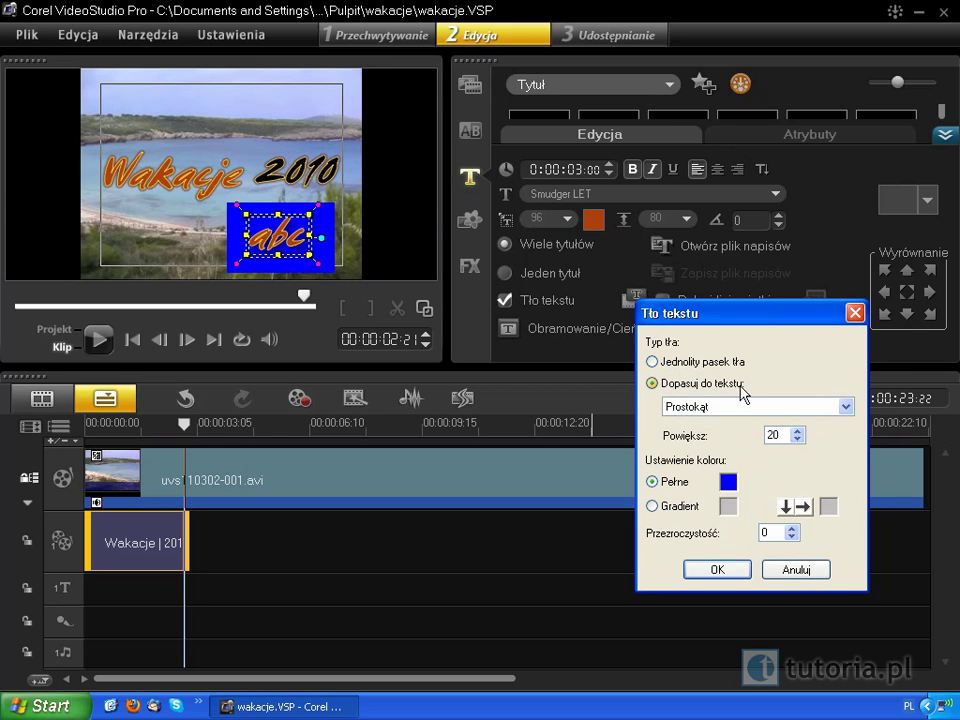
Try the ellipse (Elipsa) shape for the "abc" background and return to the rectangle (Prostokąt)
click(850, 406)
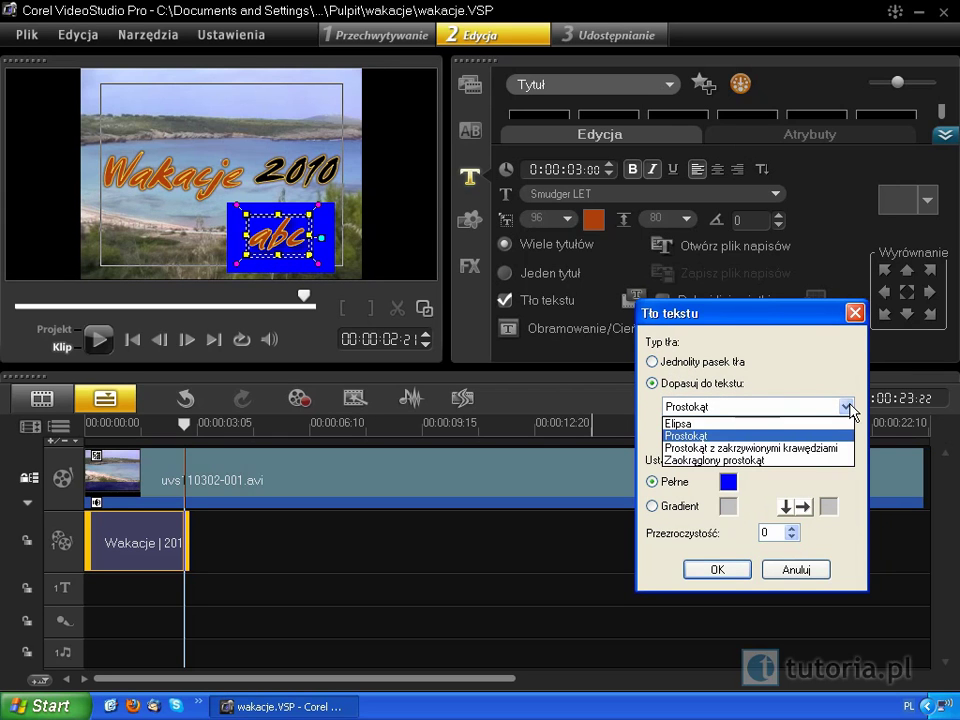
click(706, 423)
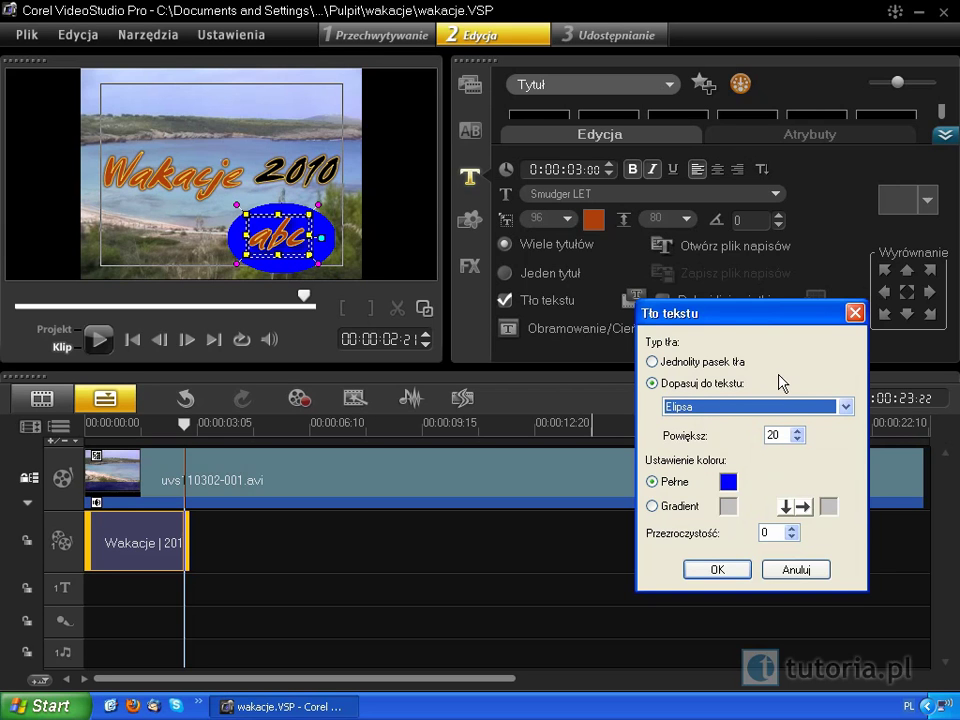
click(720, 405)
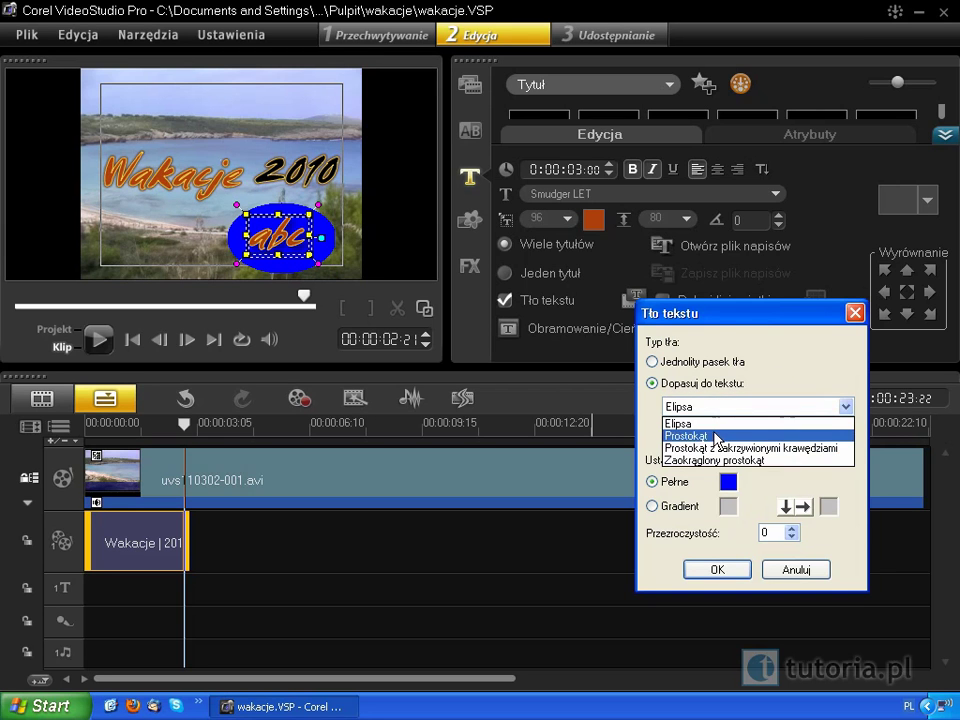
click(713, 429)
Try a solid background bar with a gradient fill, discard the background changes and turn off the "abc" title's text background
click(707, 364)
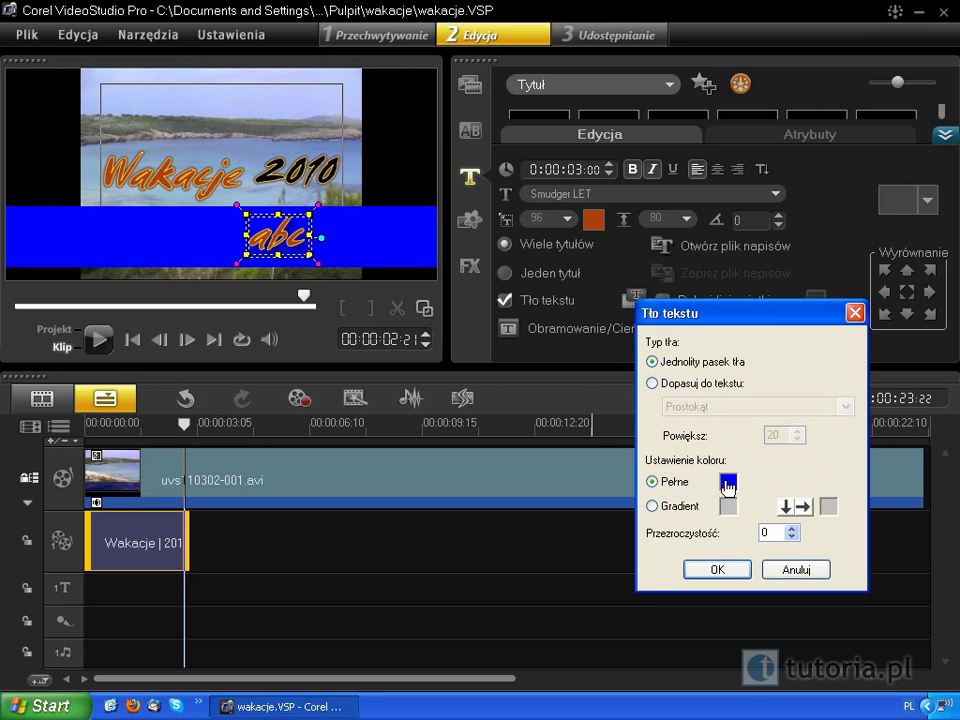
click(676, 510)
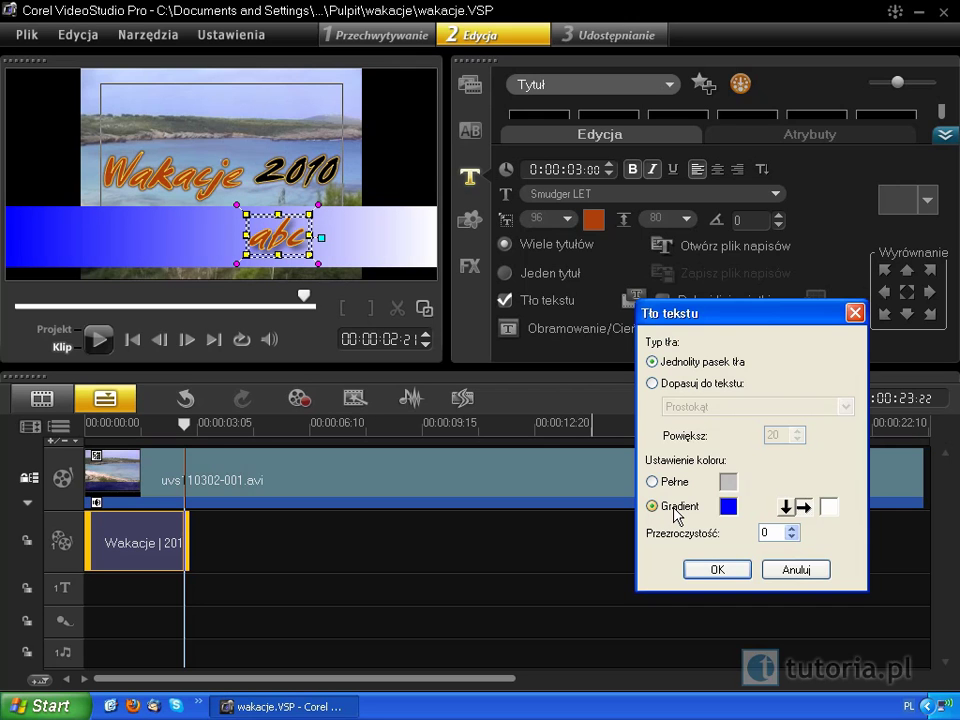
click(795, 570)
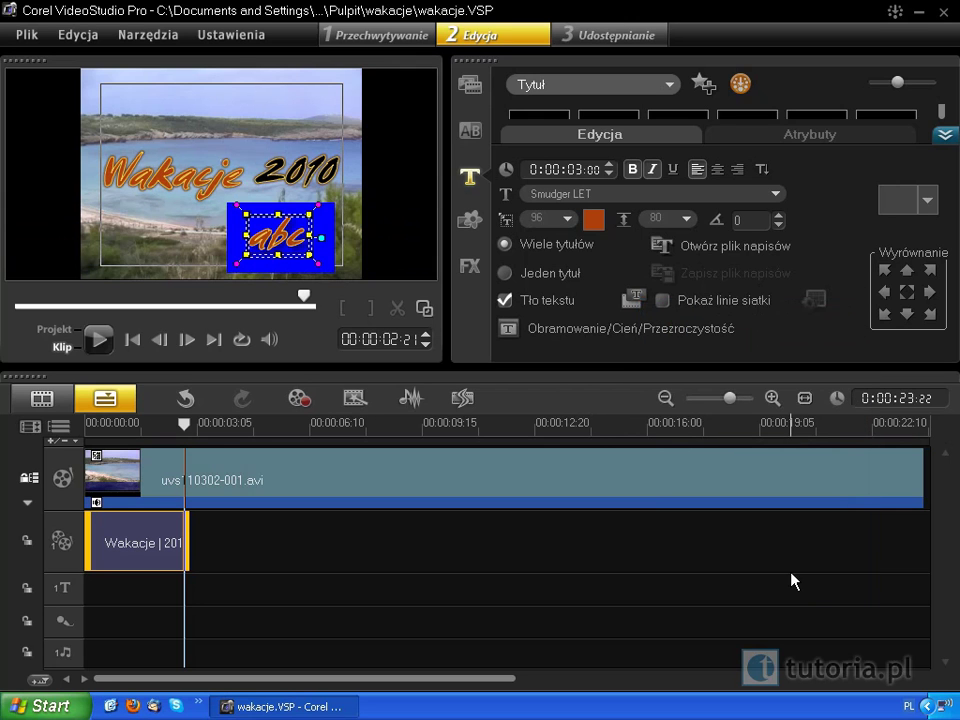
click(505, 300)
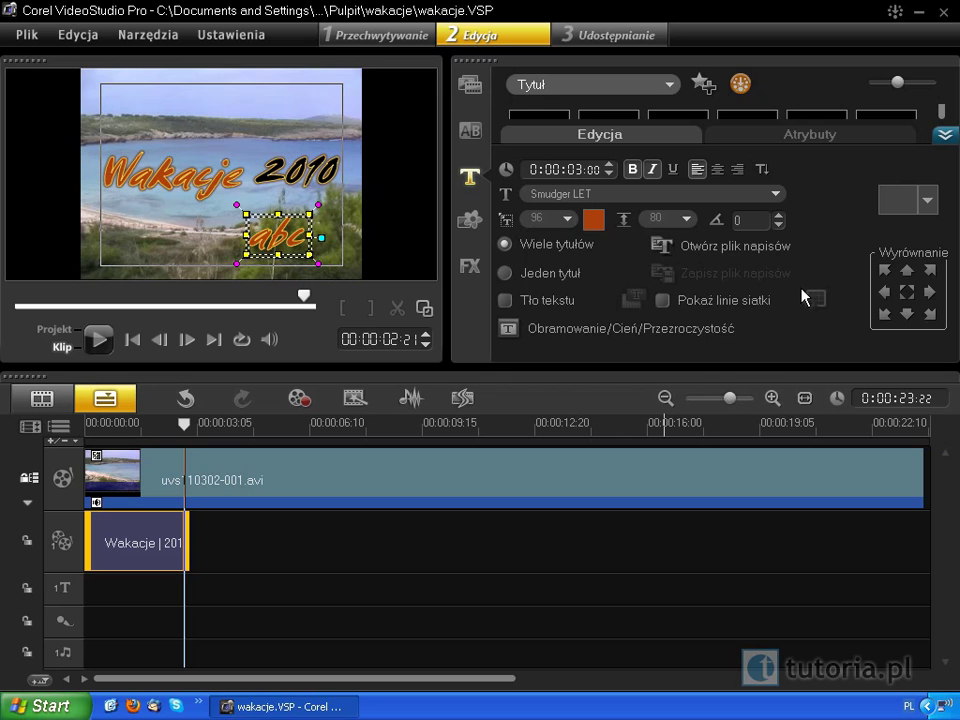
Align the "abc" title to the frame's middle right, its centre and finally its bottom centre
click(930, 293)
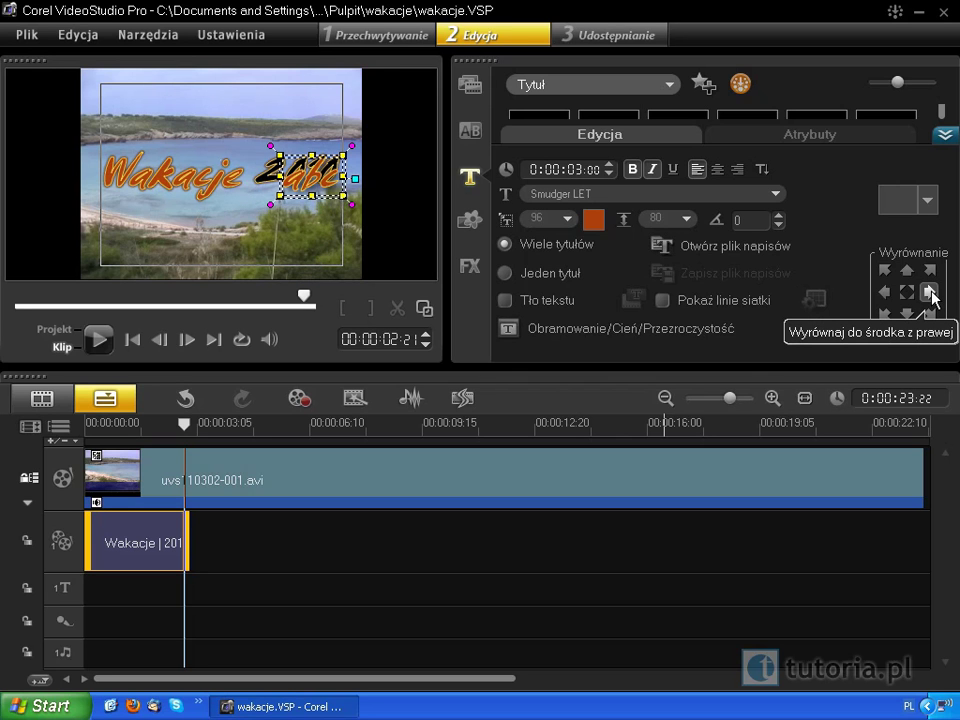
click(907, 293)
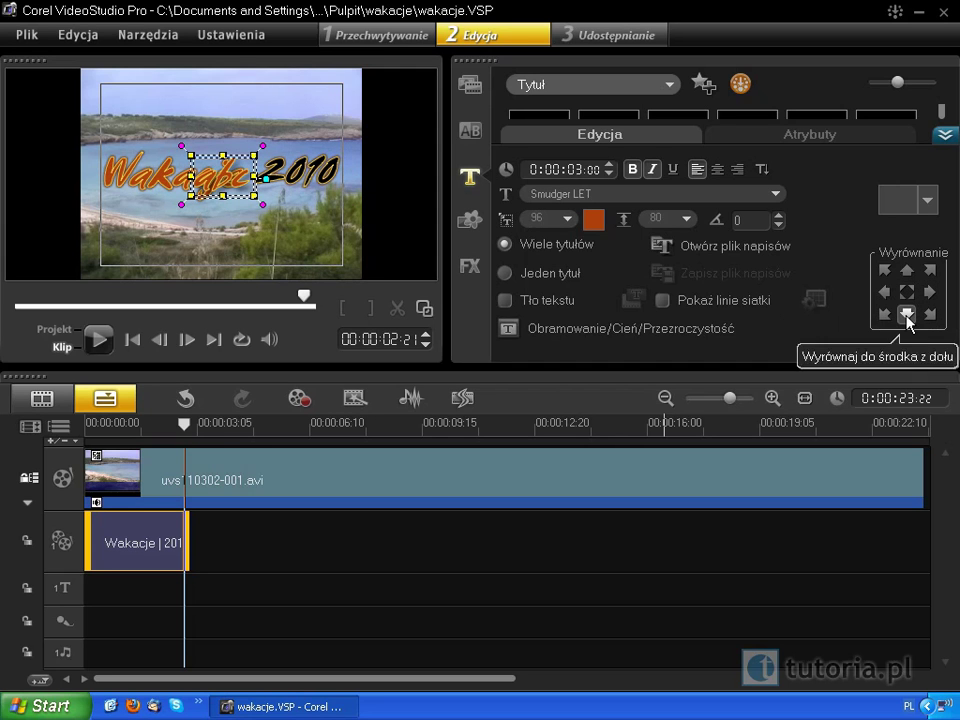
click(907, 315)
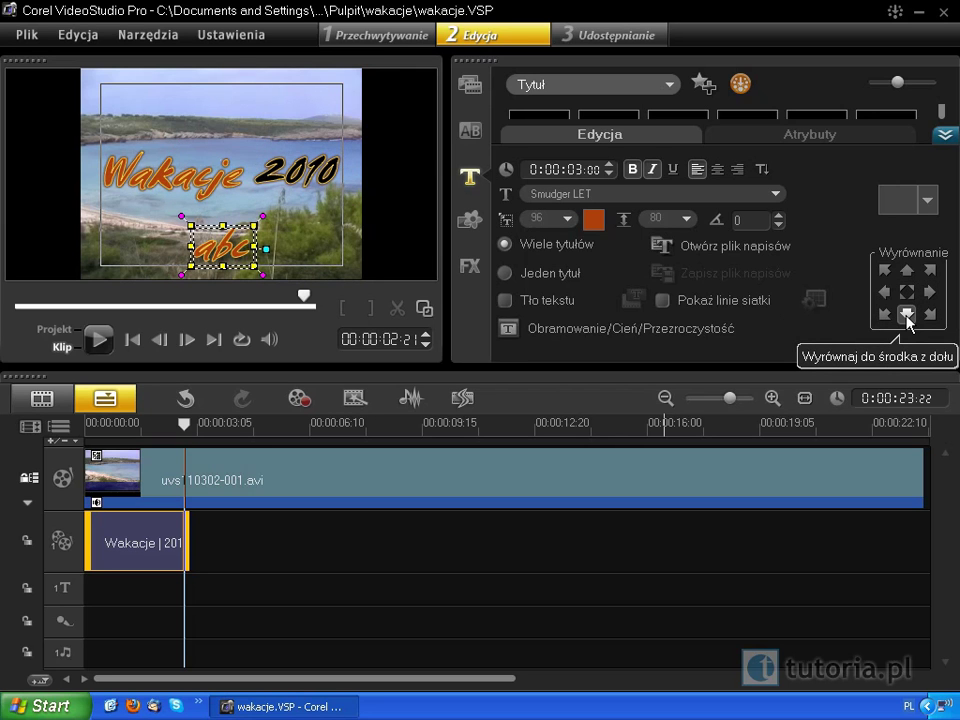
Change the "abc" title to vertical text and move it up above the "Wakacje" title
click(763, 173)
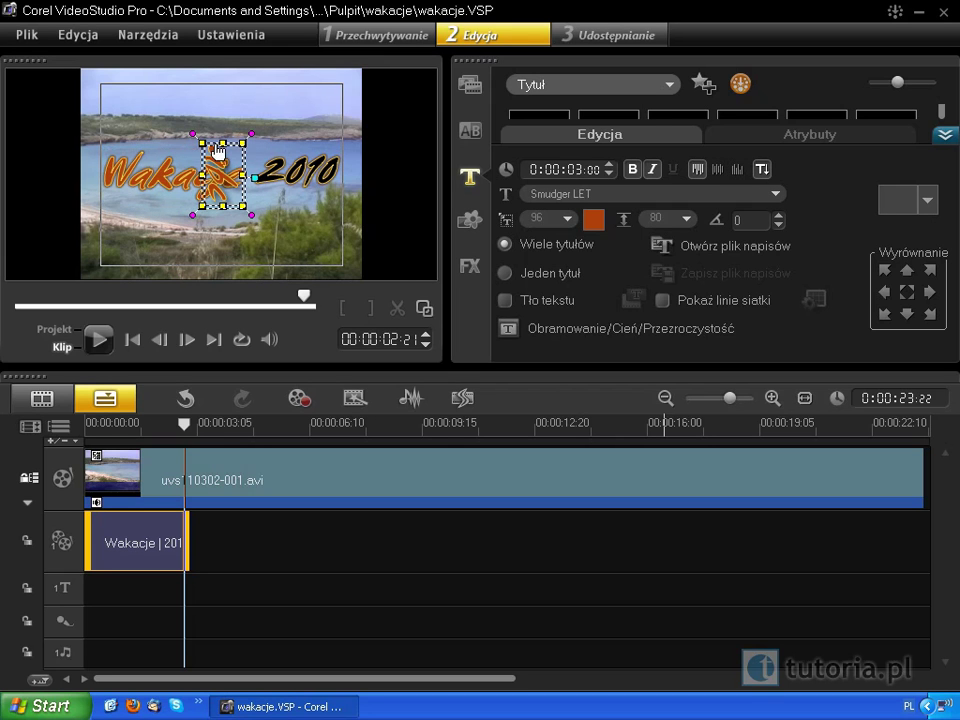
drag(217, 151, 213, 94)
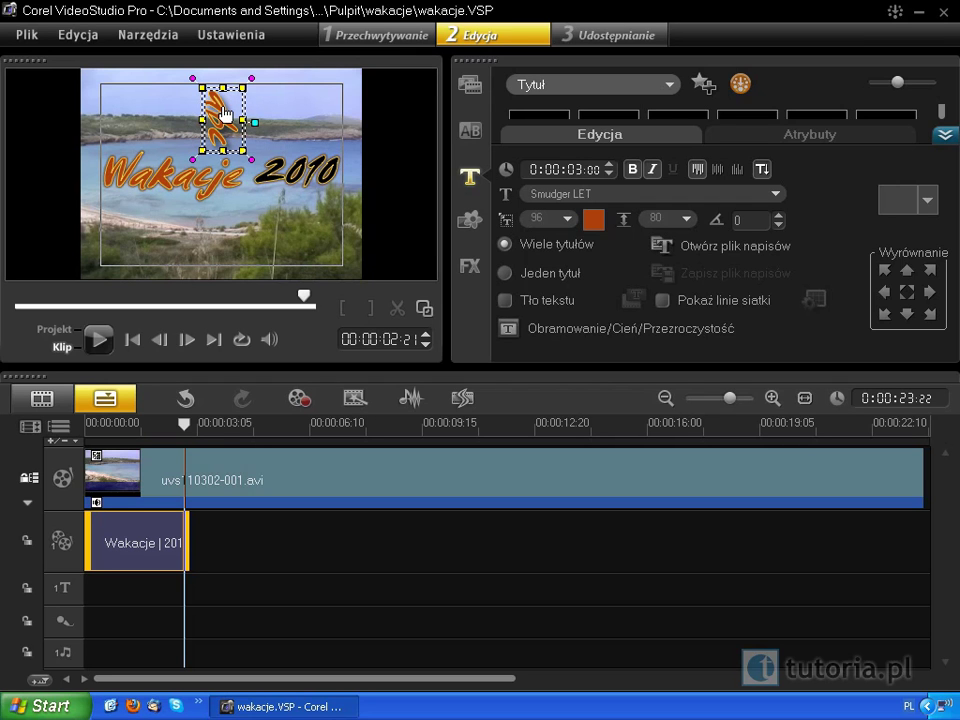
Delete the "abc" title and select the "Wakacje" title
key(Delete)
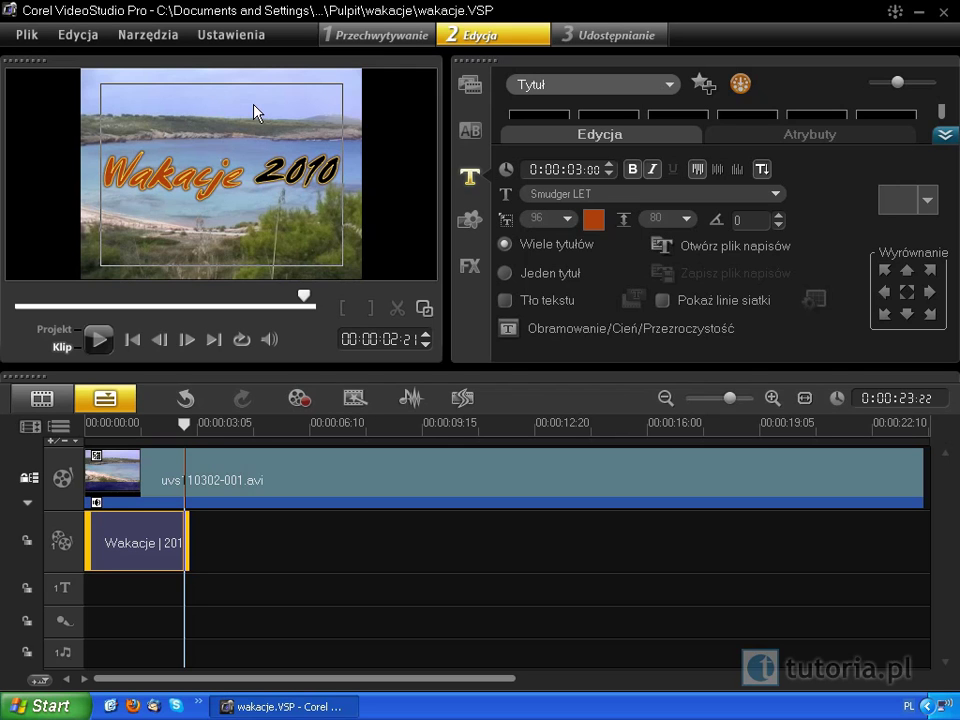
click(220, 187)
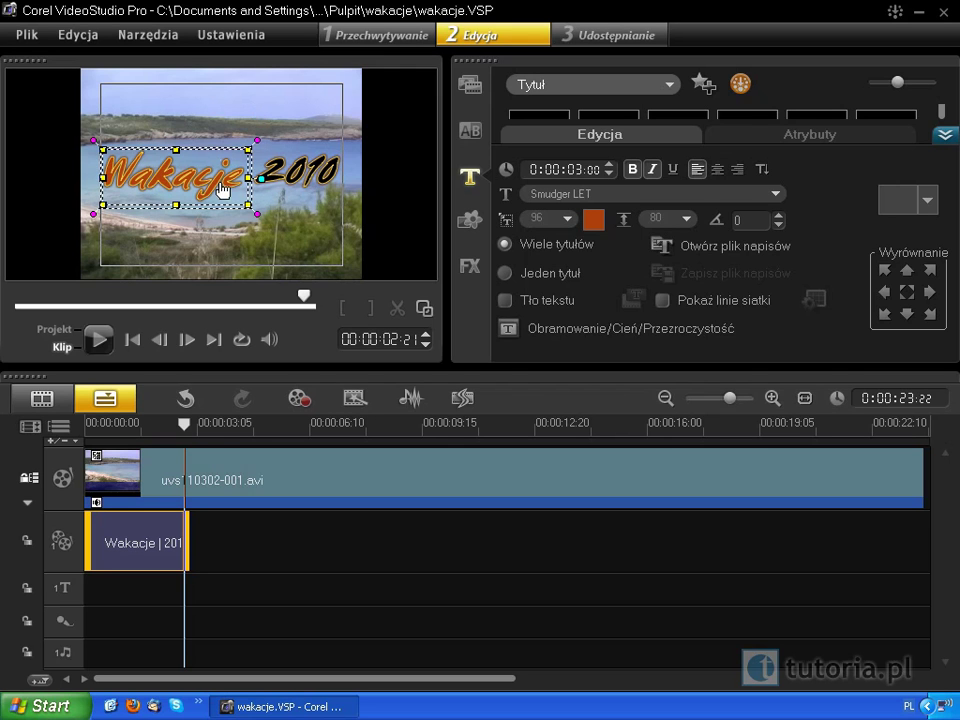
Apply the second-to-last-row end preset of the Obrót animation category, its final thumbnail, to the "Wakacje" title
click(806, 138)
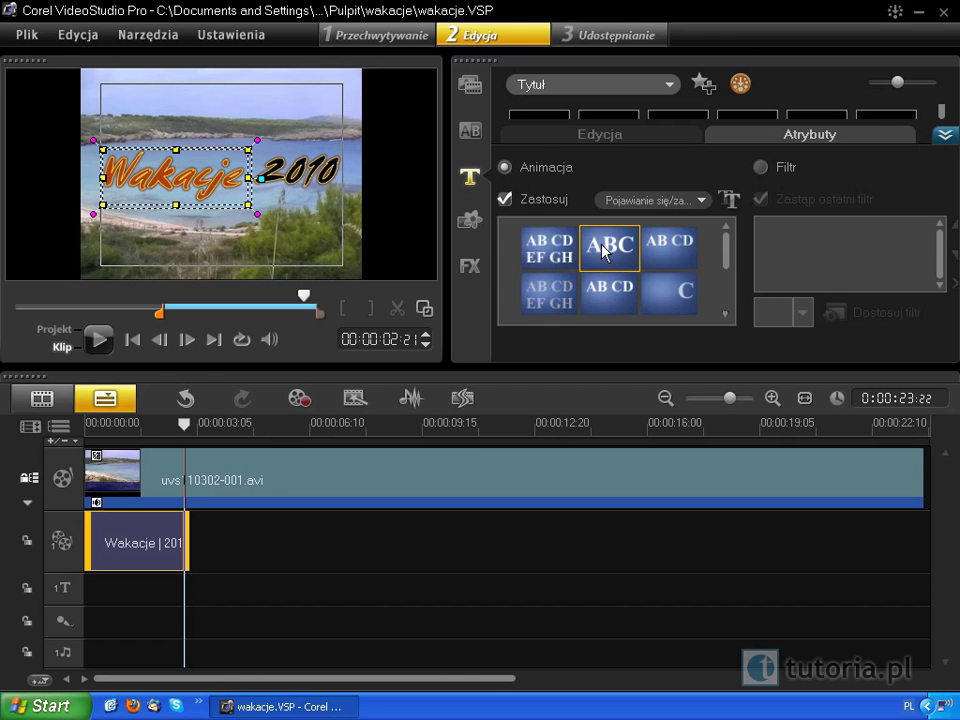
click(704, 203)
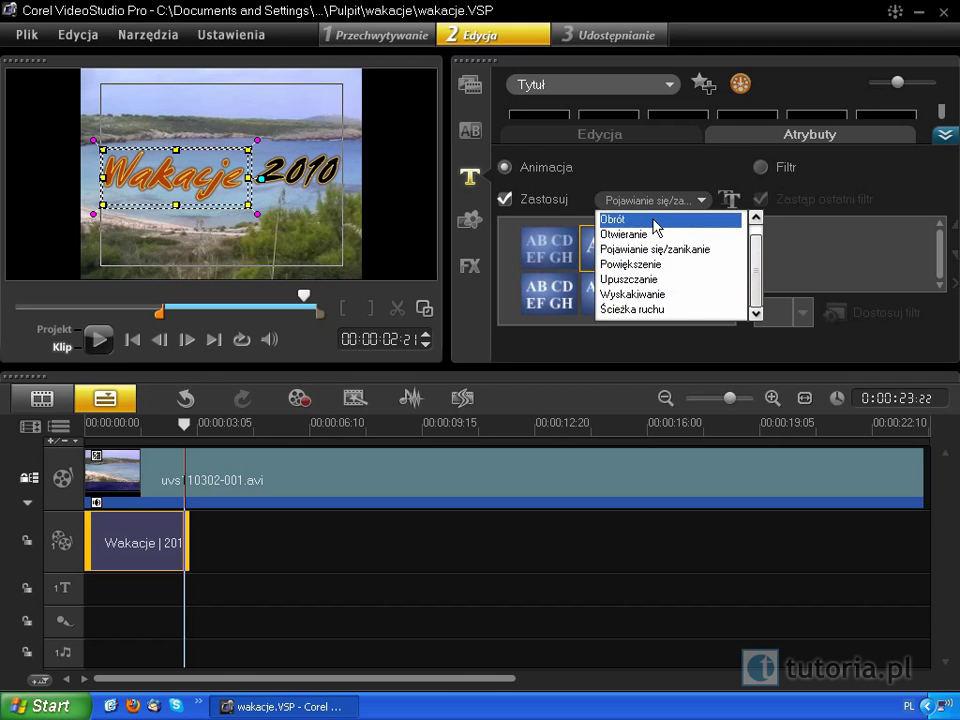
click(618, 219)
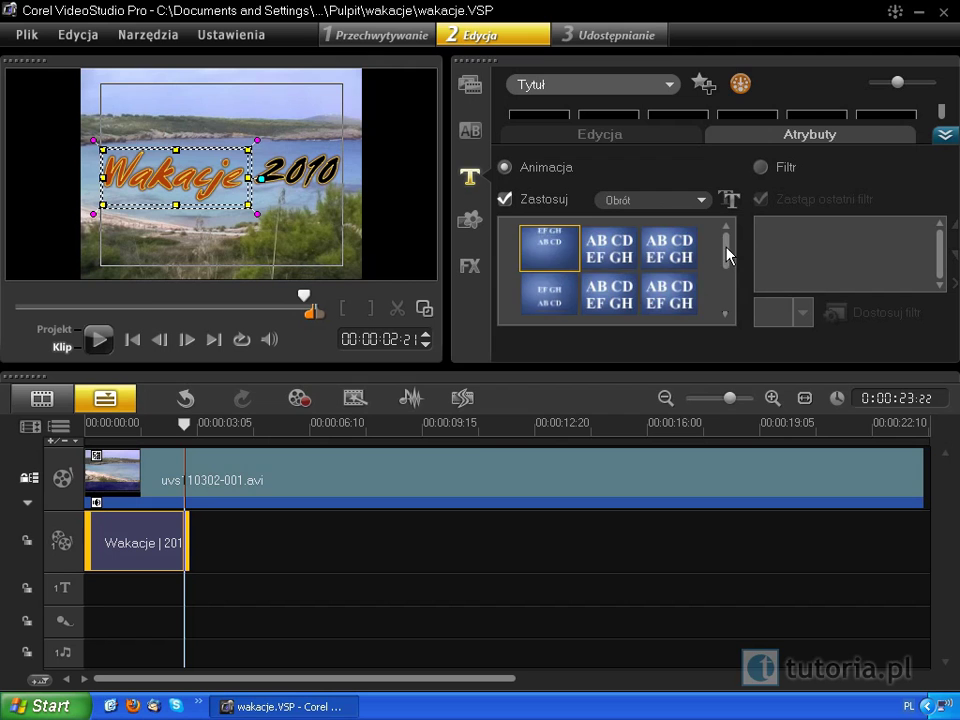
drag(729, 255, 730, 305)
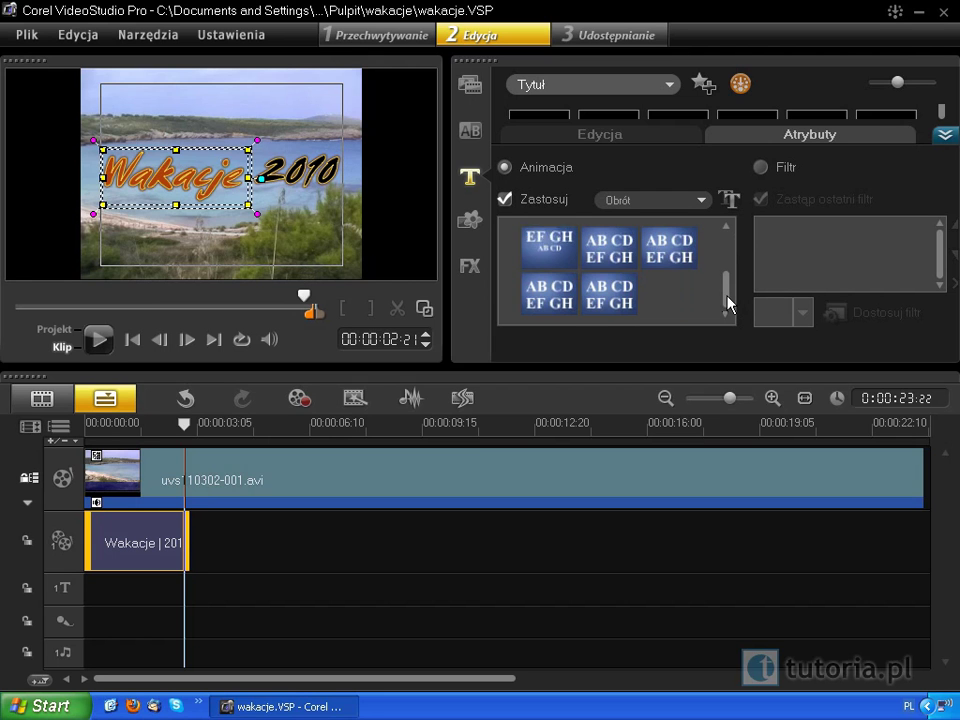
click(612, 300)
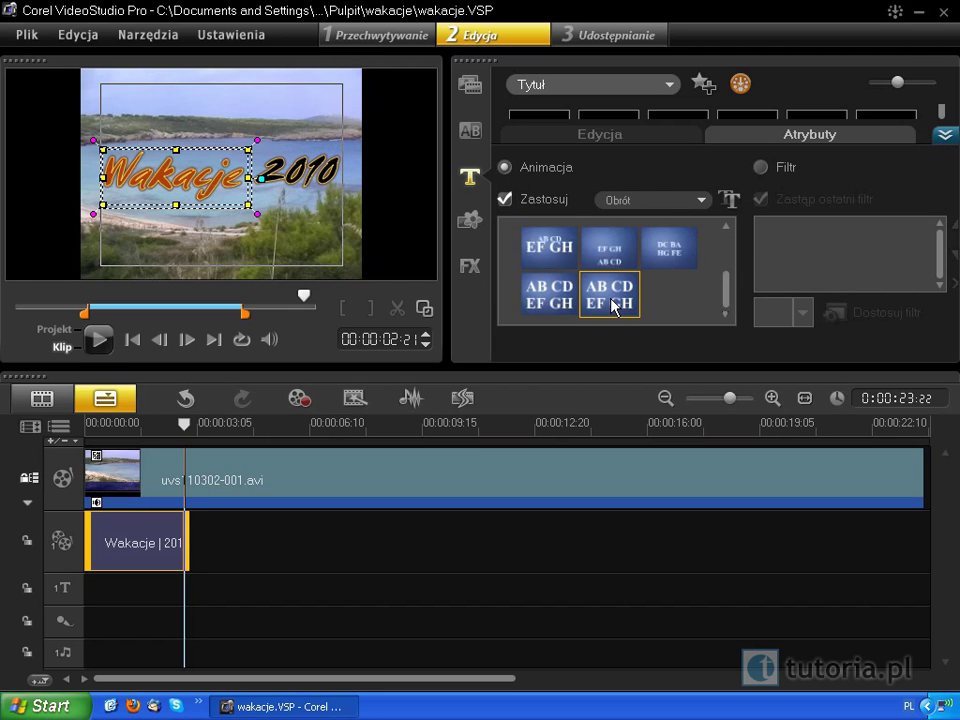
Customize the "Wakacje" title's rotation animation by setting its pause (Wstrzymaj) to Krótki
click(732, 202)
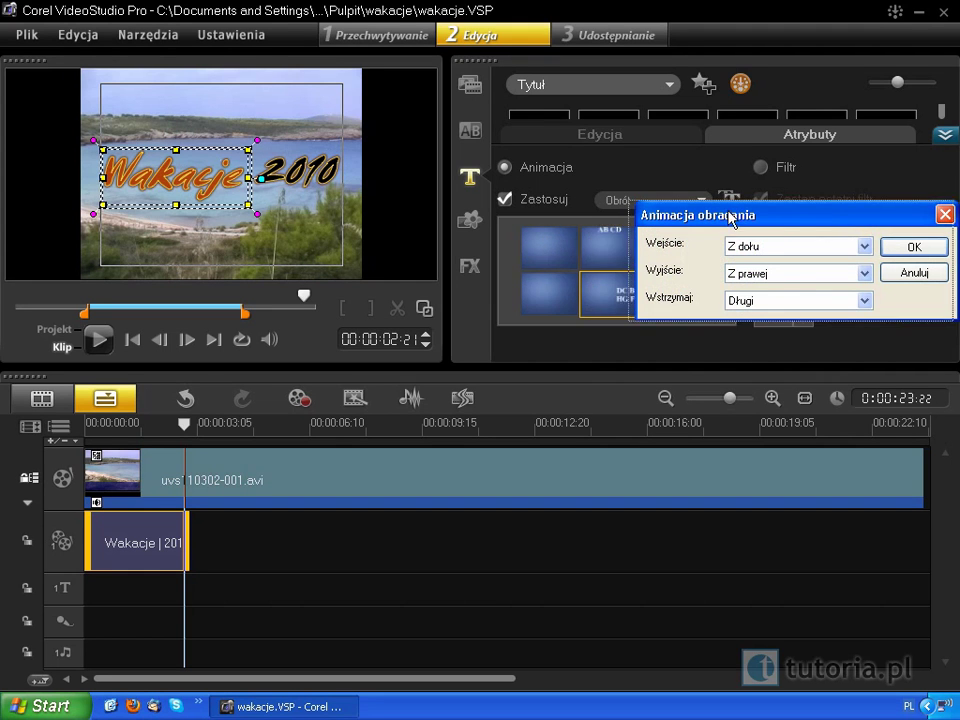
drag(732, 215, 558, 218)
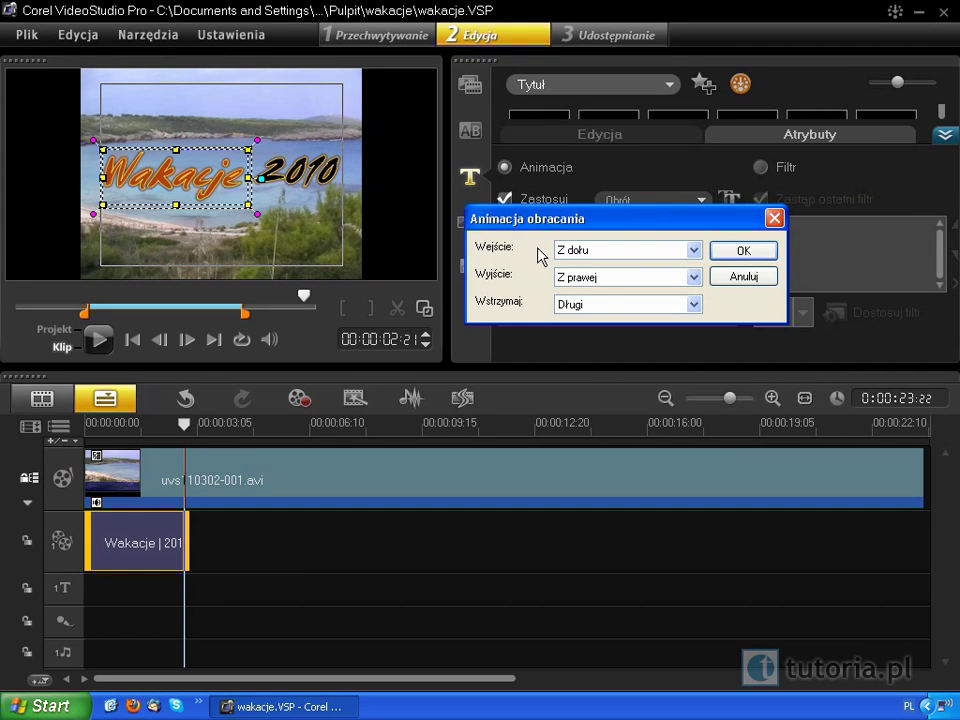
click(608, 305)
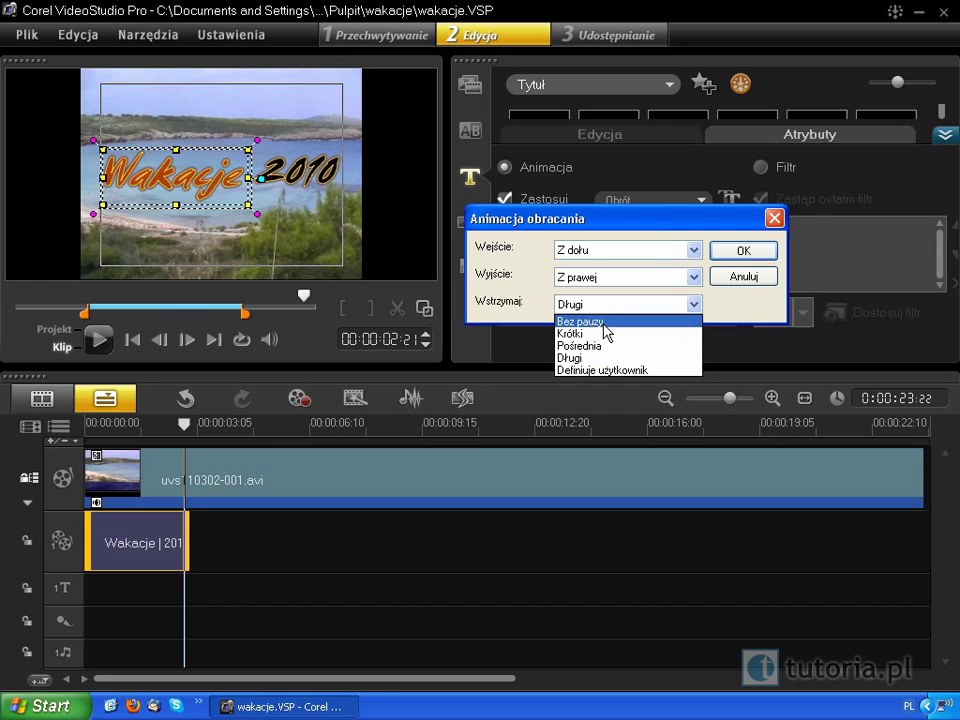
click(607, 334)
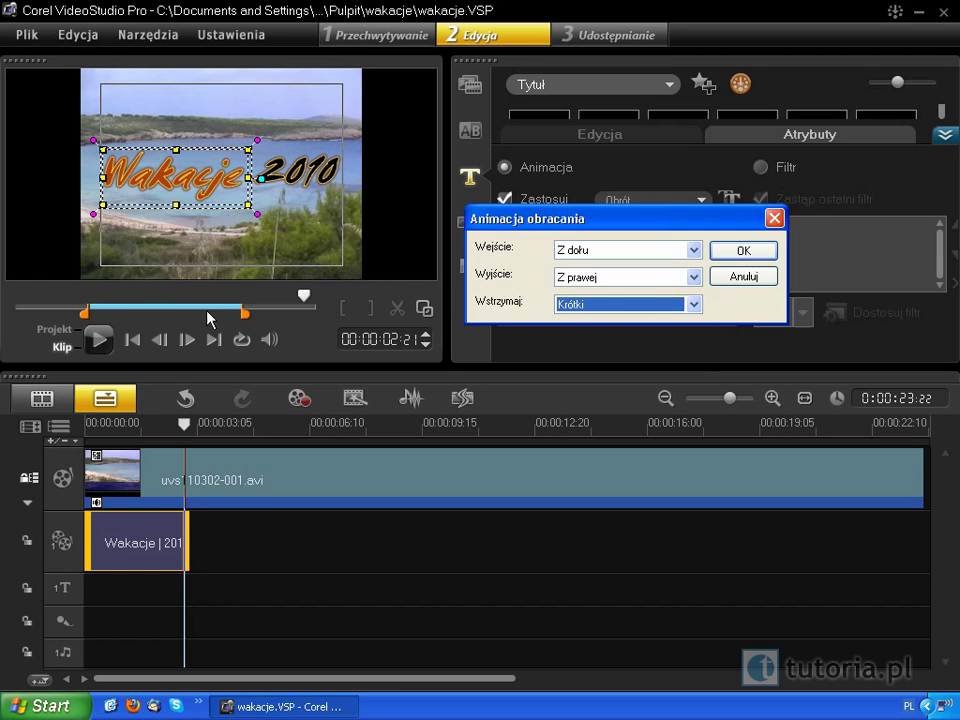
click(738, 252)
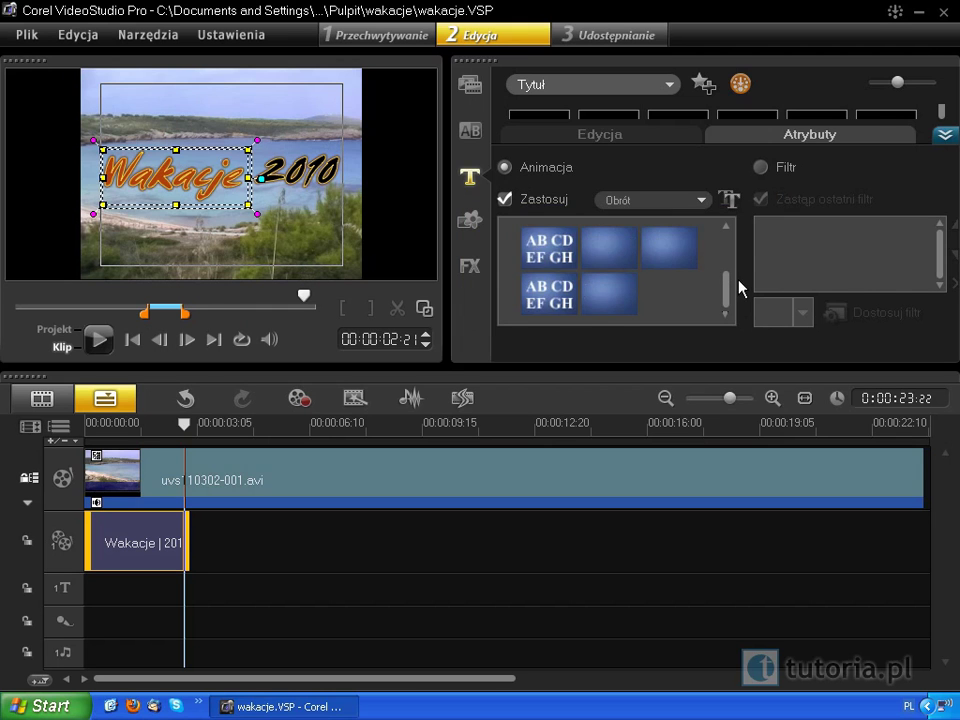
Close the title options and play the project from the beginning to preview the title animation
click(942, 134)
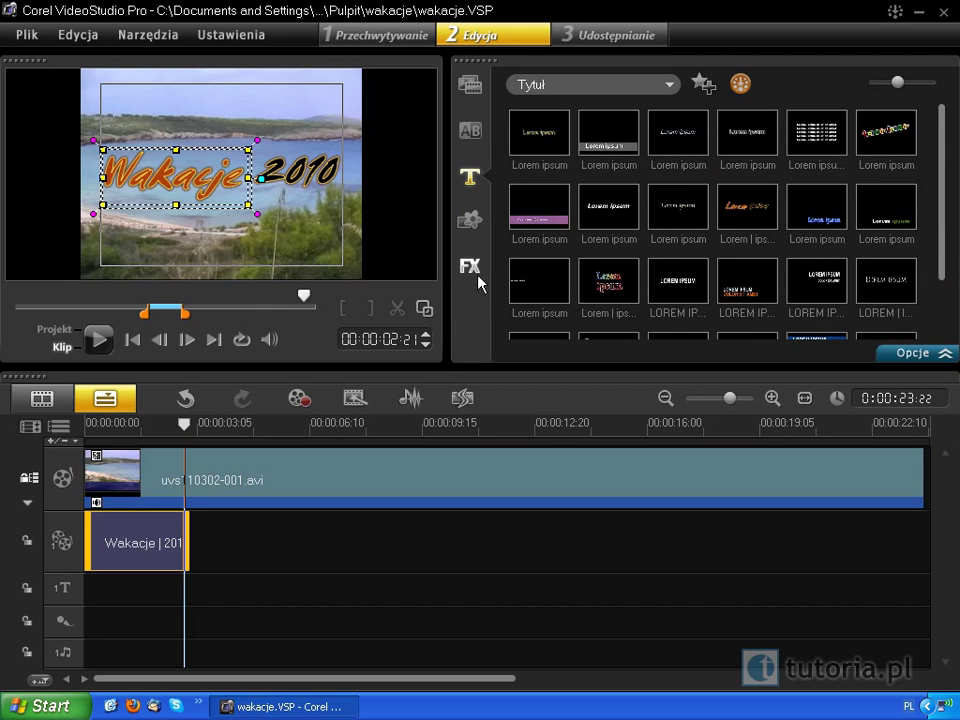
click(140, 425)
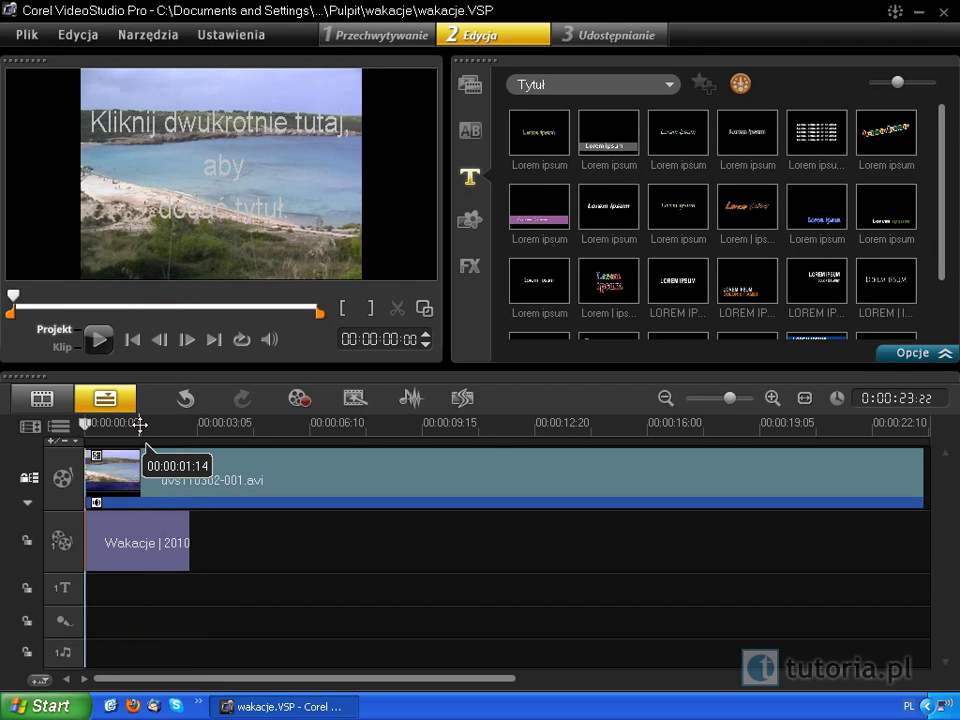
key(space)
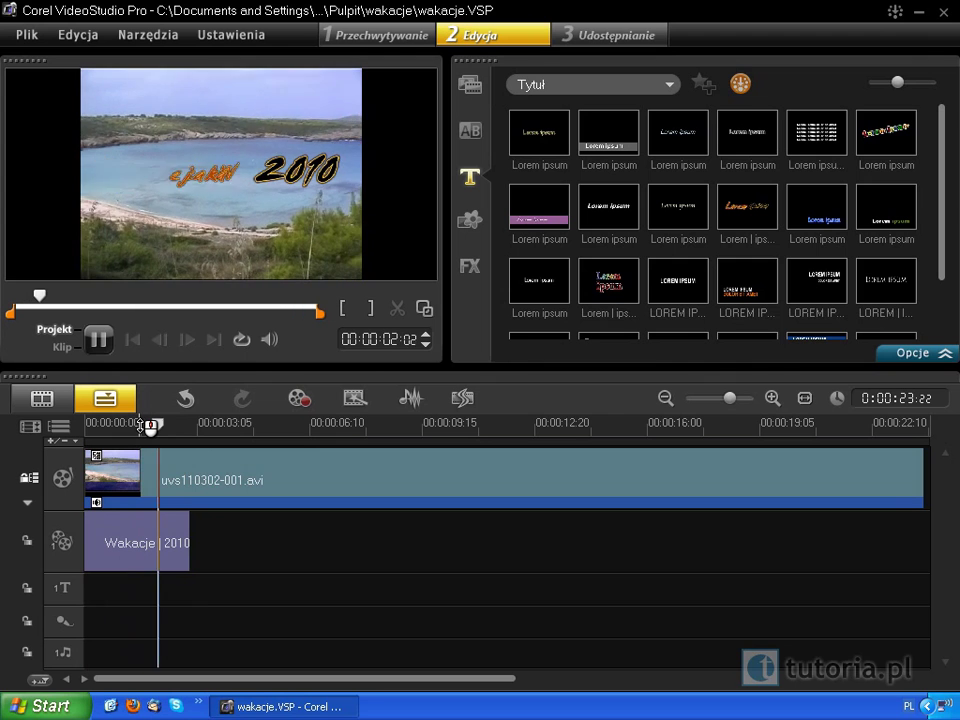
key(space)
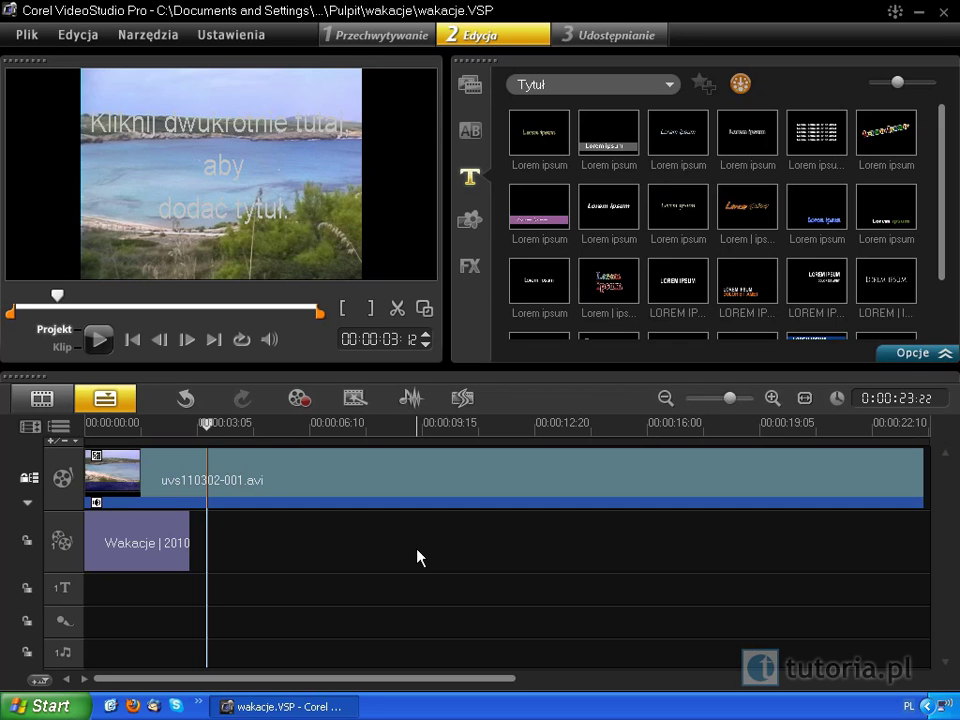
Save the "Wakacje | 2010" title clip from the timeline to the Moje ulubione title library
click(670, 86)
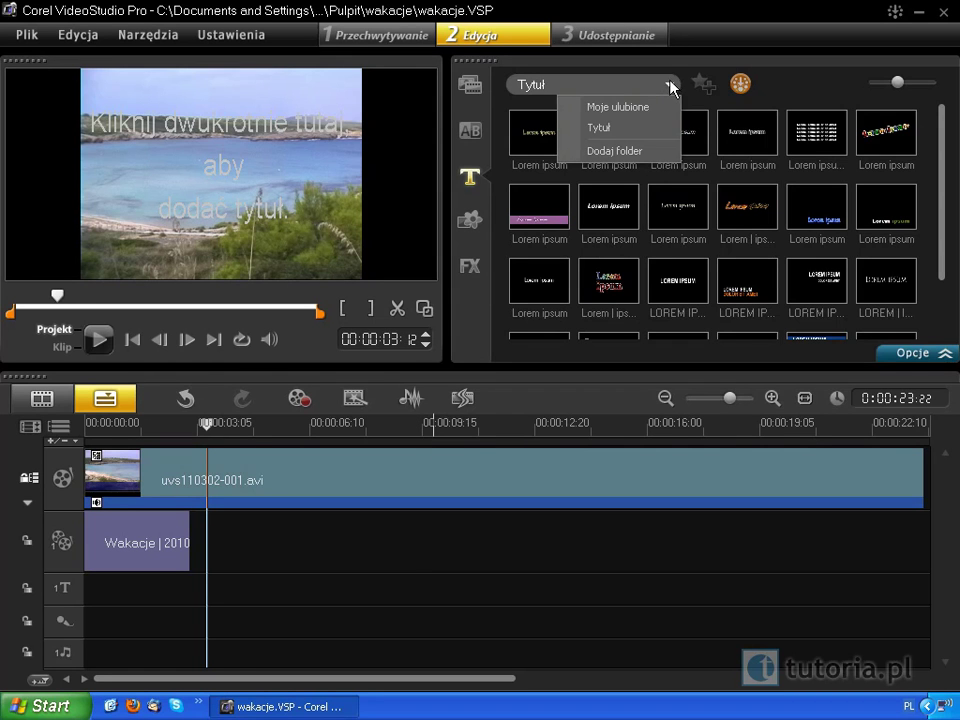
click(618, 107)
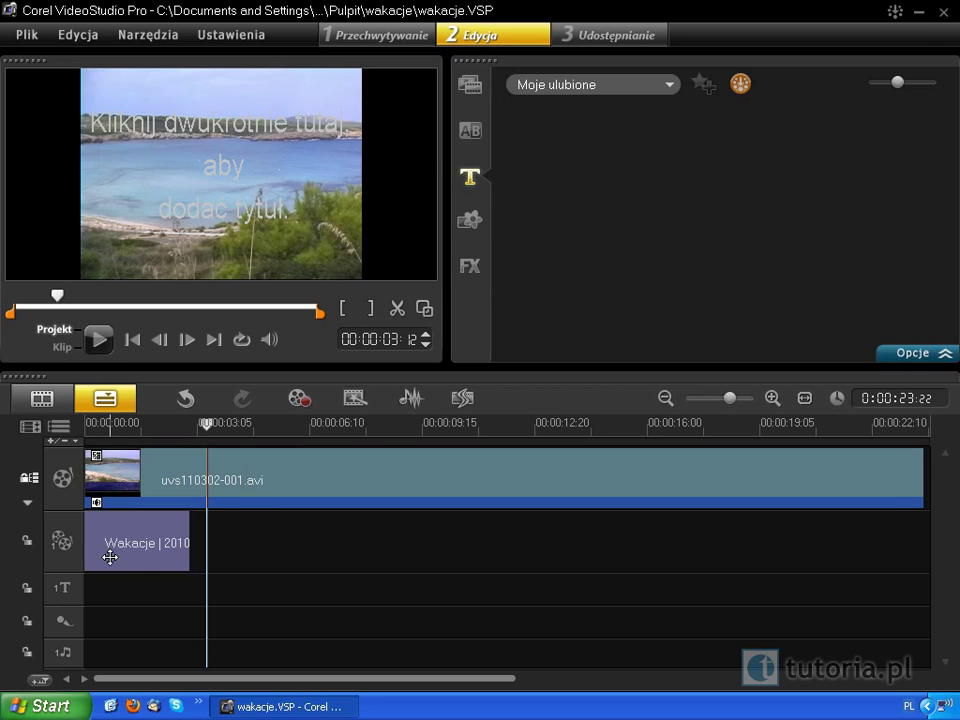
drag(107, 553, 537, 315)
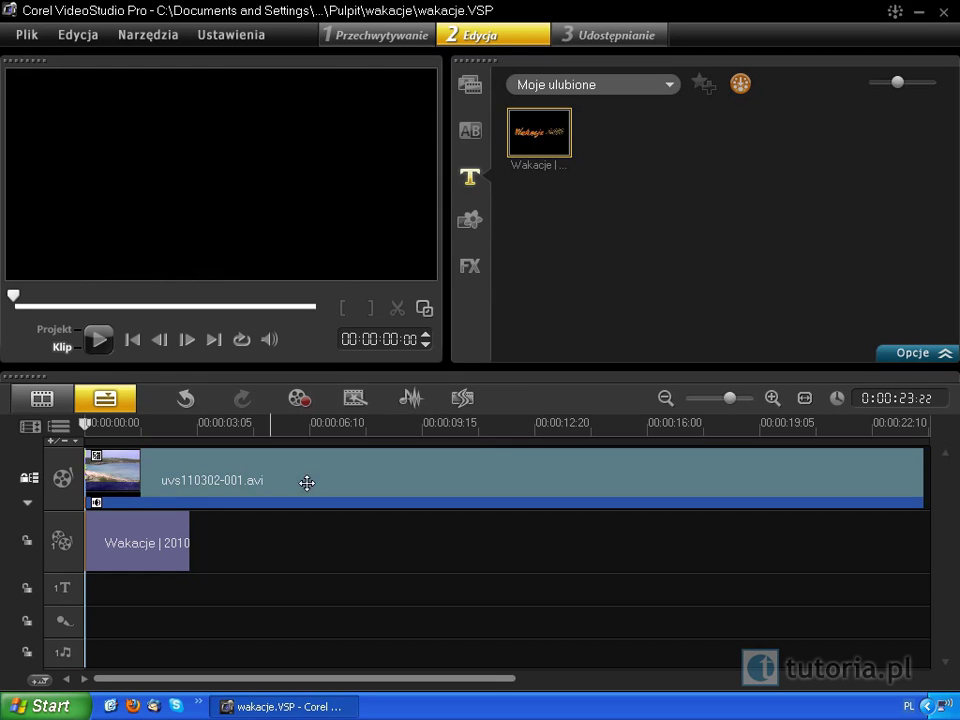
Replace the timeline's title clip by deleting it and placing the saved favourite on the overlay track shortly after the 00:00:03:05 mark
click(160, 540)
key(Delete)
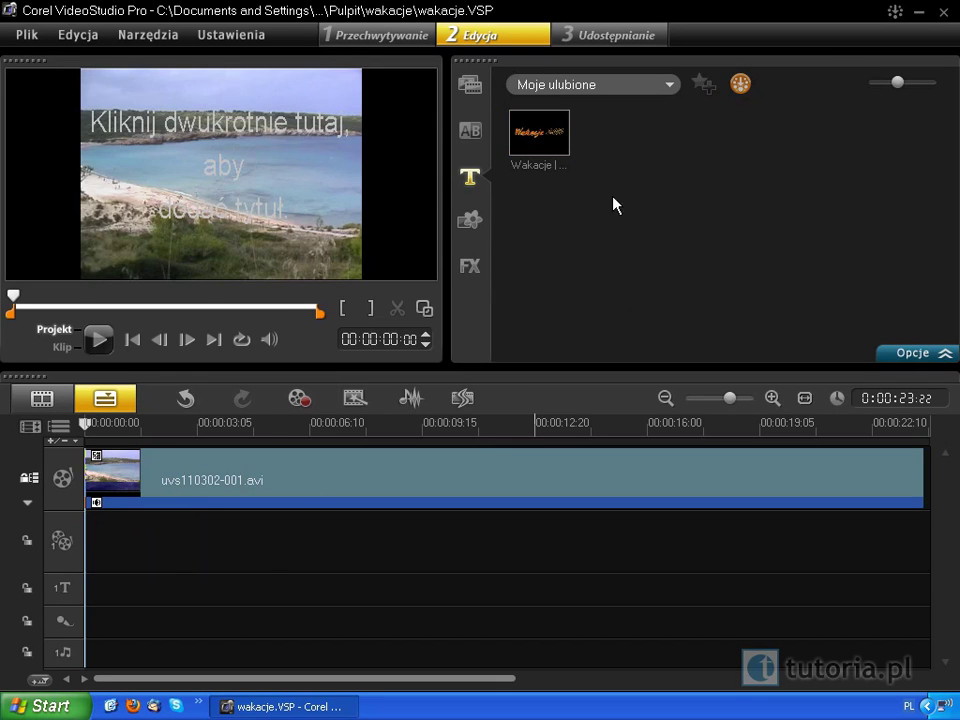
drag(540, 133, 250, 540)
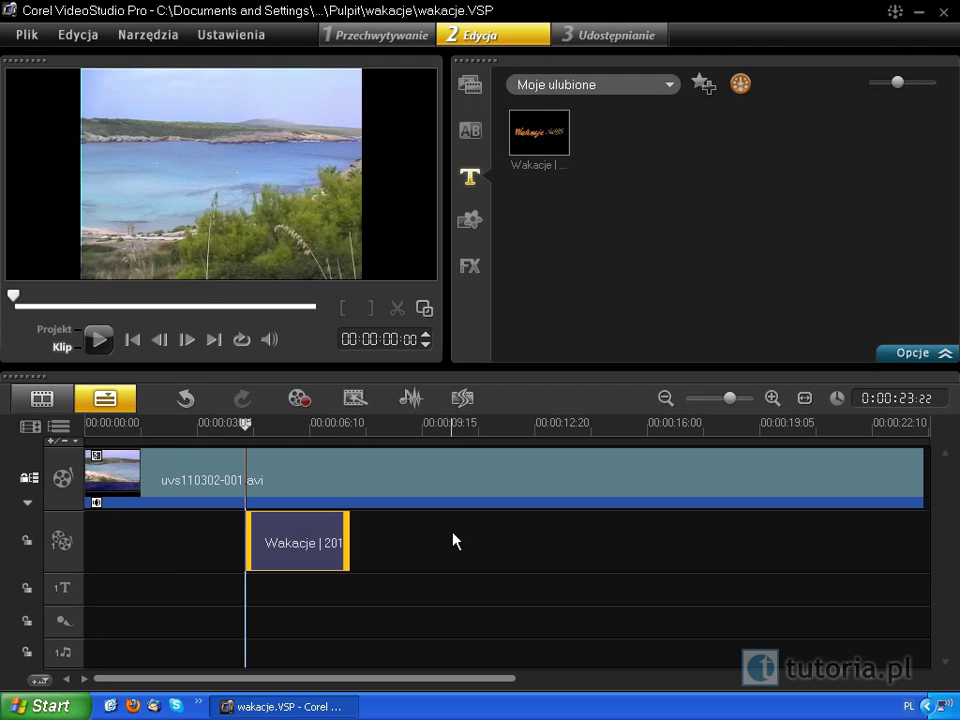
Play the project from 00:00:04:01 through the re-added title clip to preview it
click(228, 424)
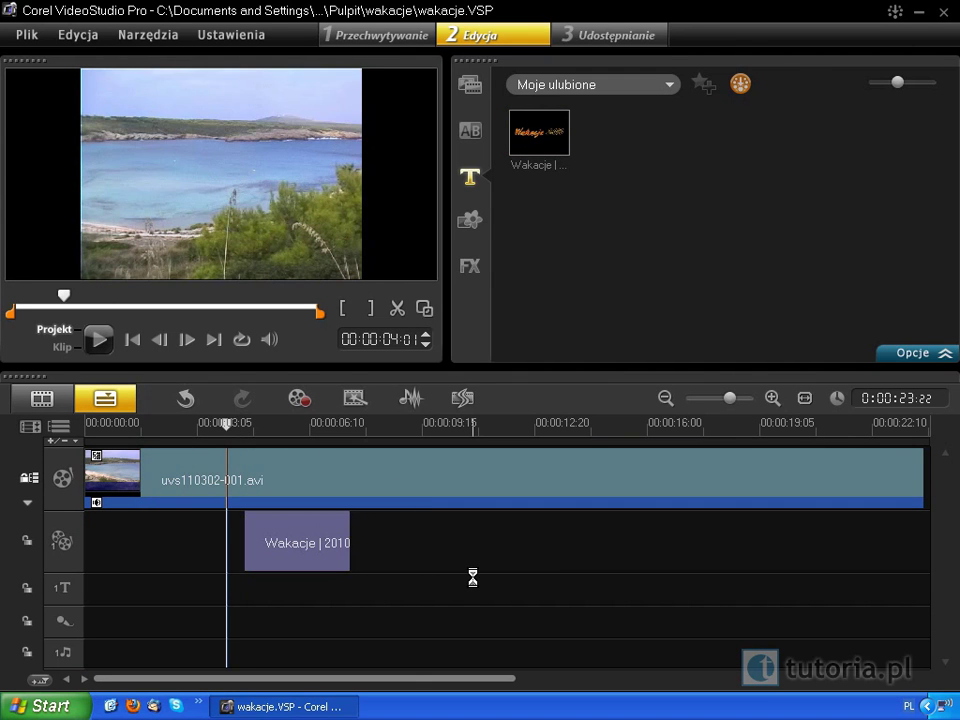
key(space)
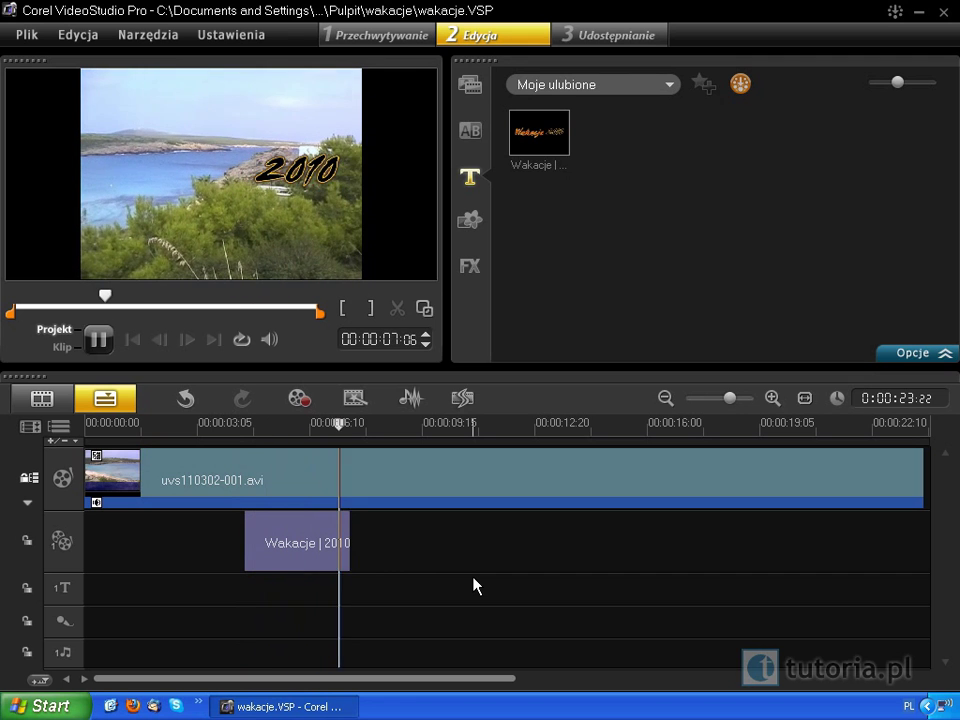
key(space)
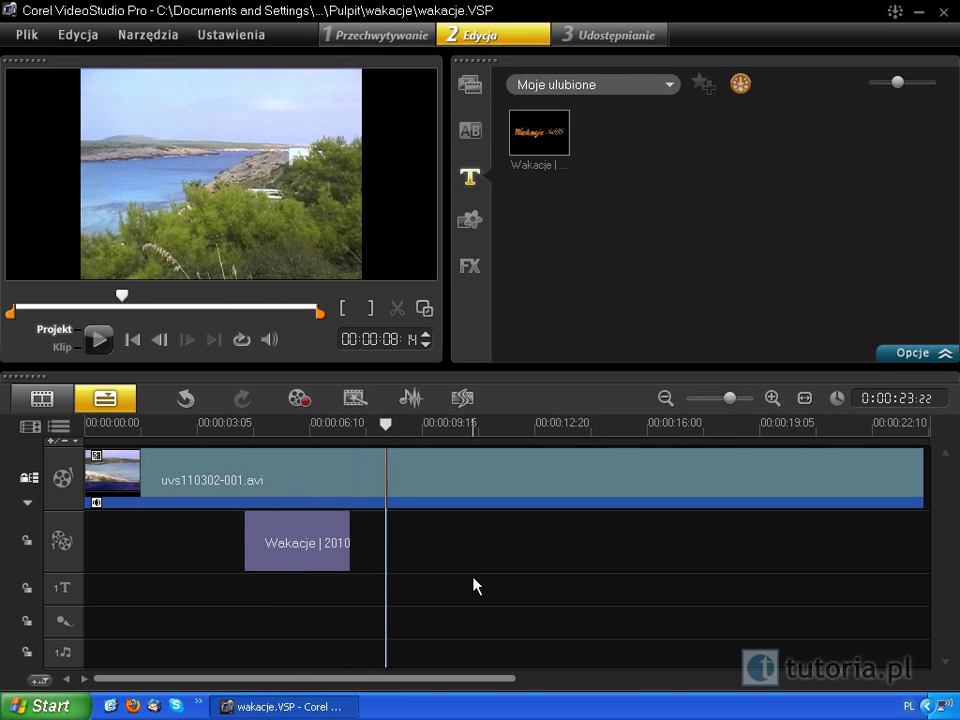